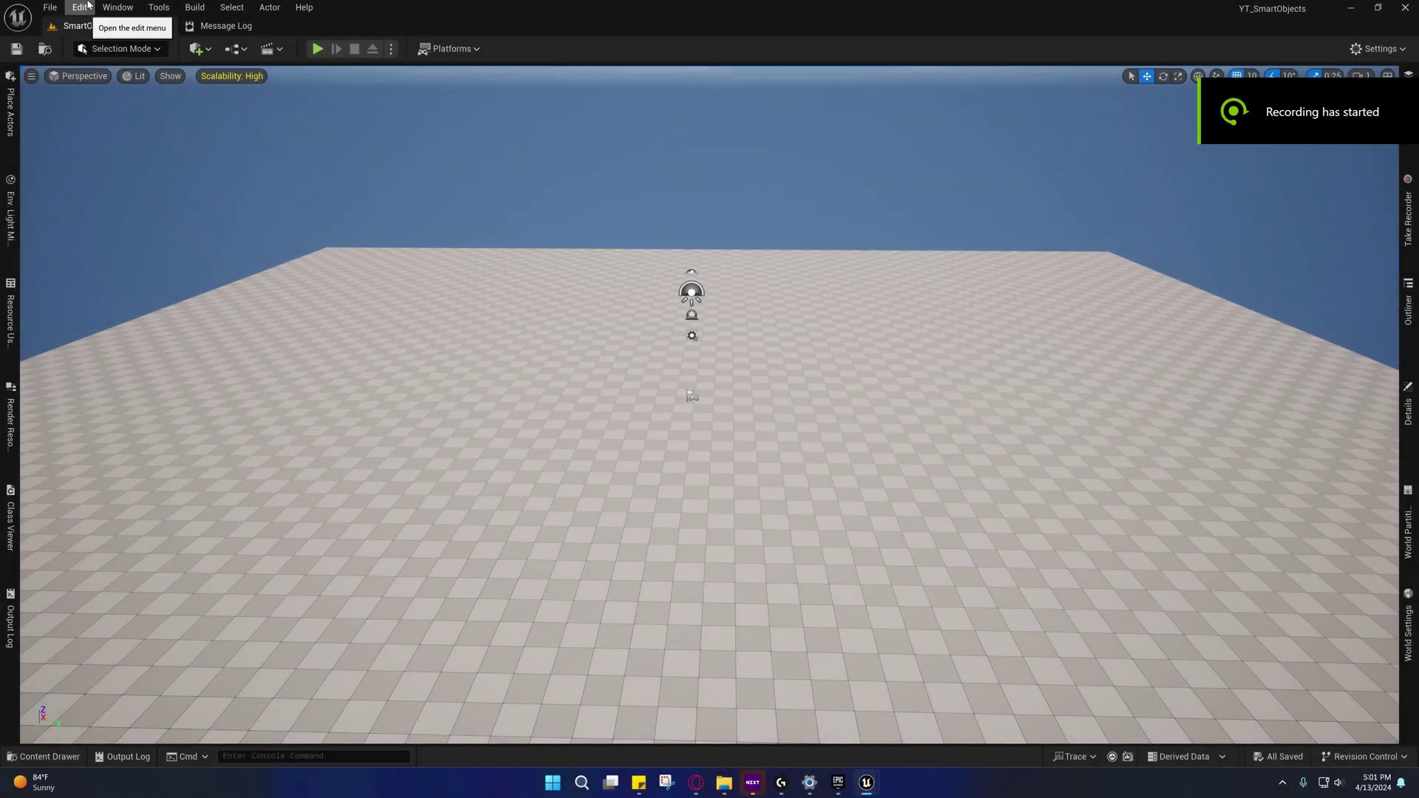
# Open the Plugins browser from the Edit menu, then show the Content Drawer.
pyautogui.click(86, 6)
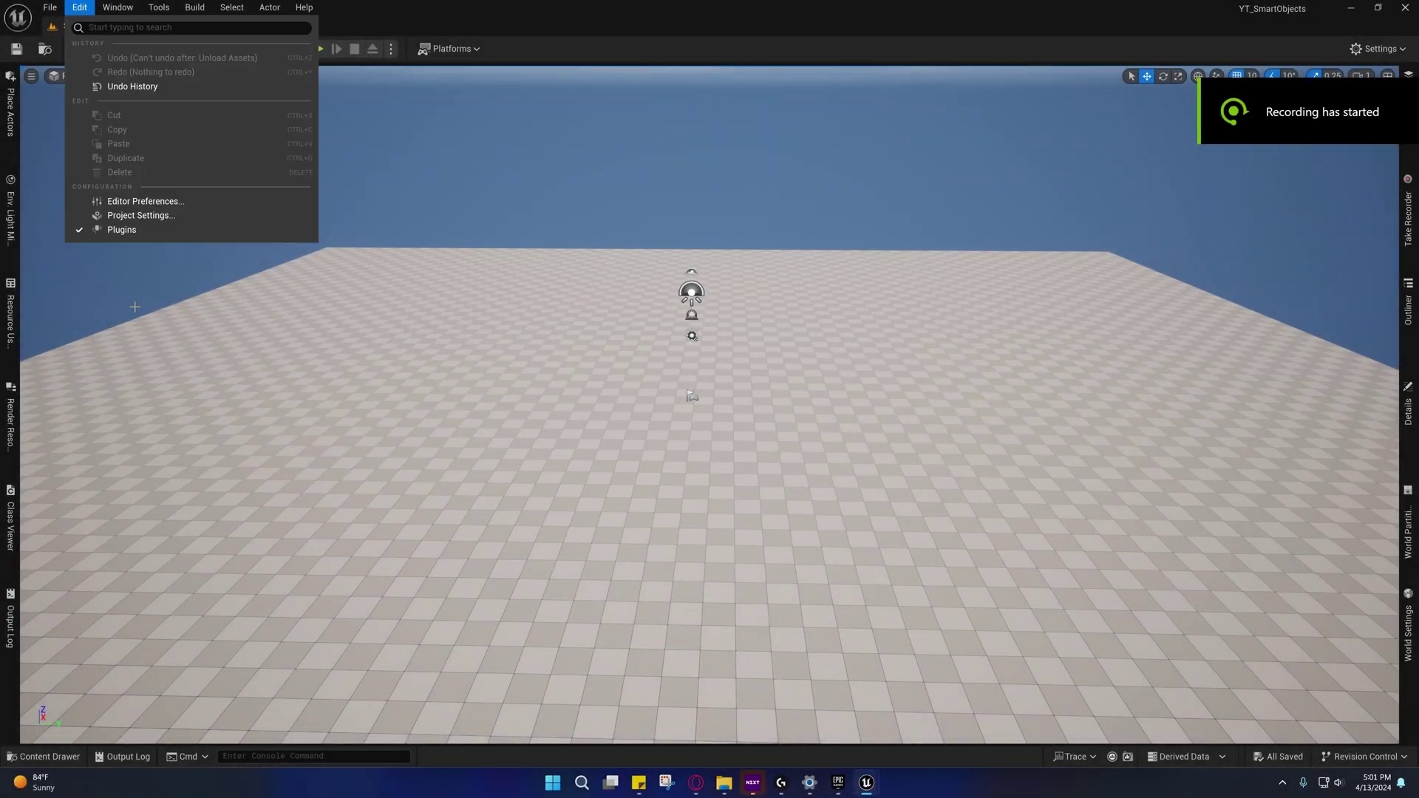
pyautogui.click(122, 231)
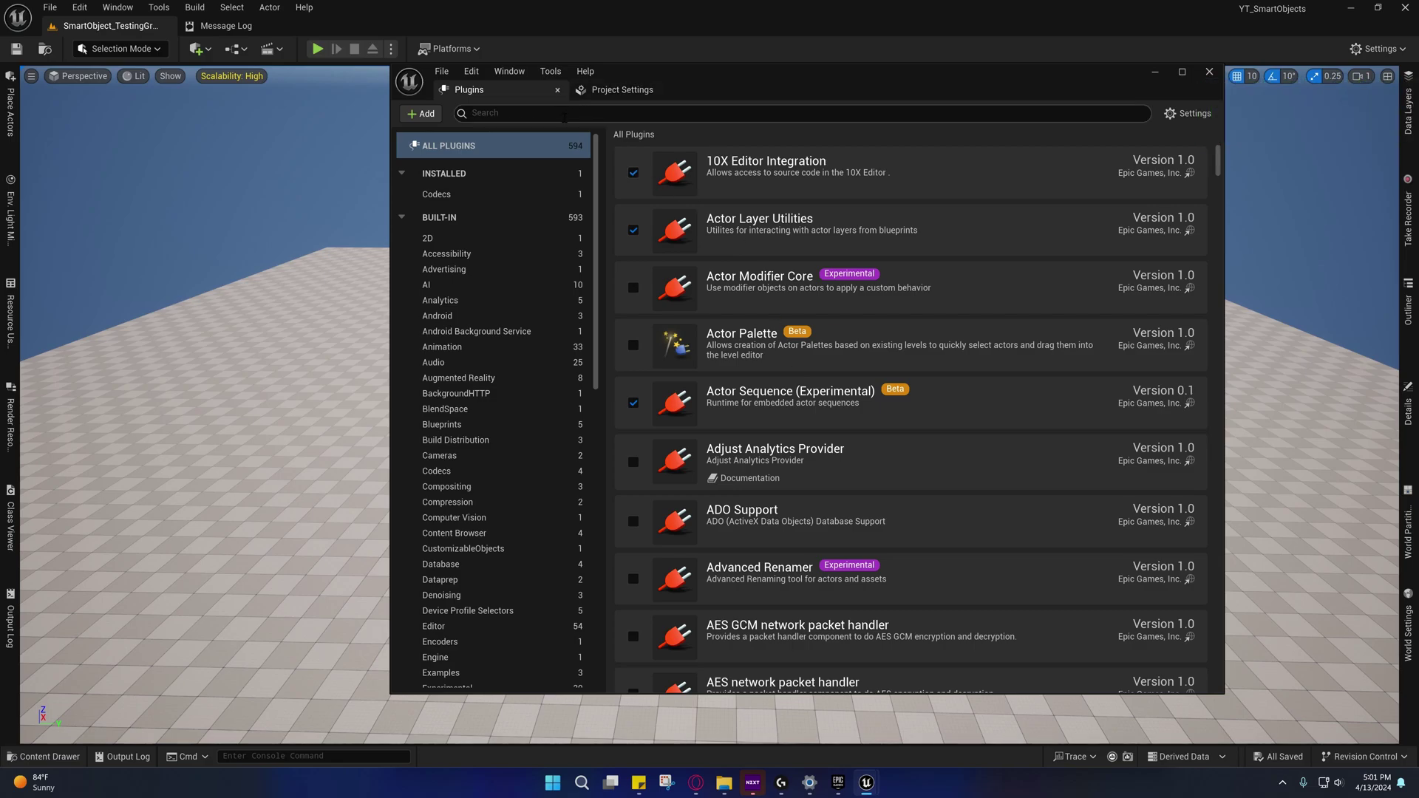
pyautogui.click(79, 7)
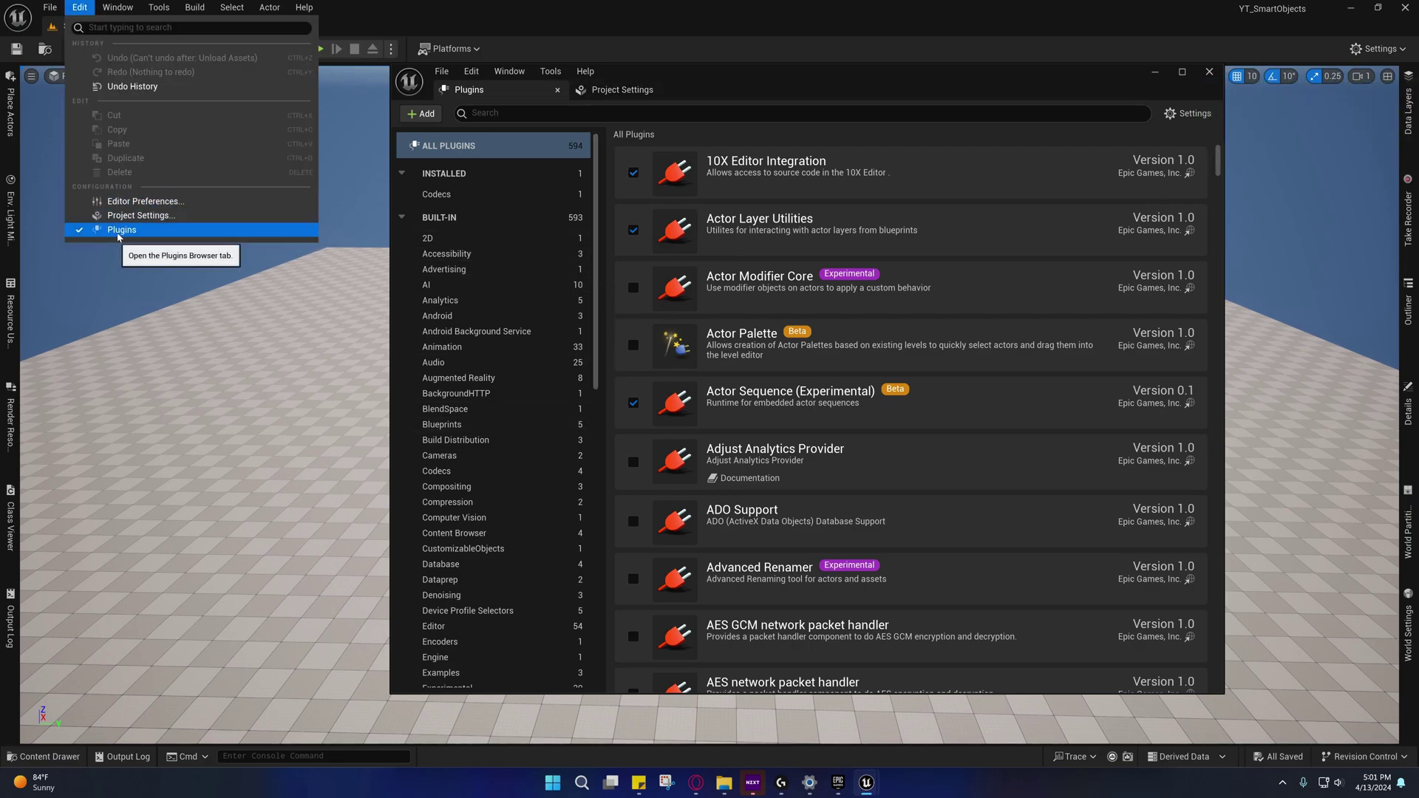
pyautogui.click(46, 756)
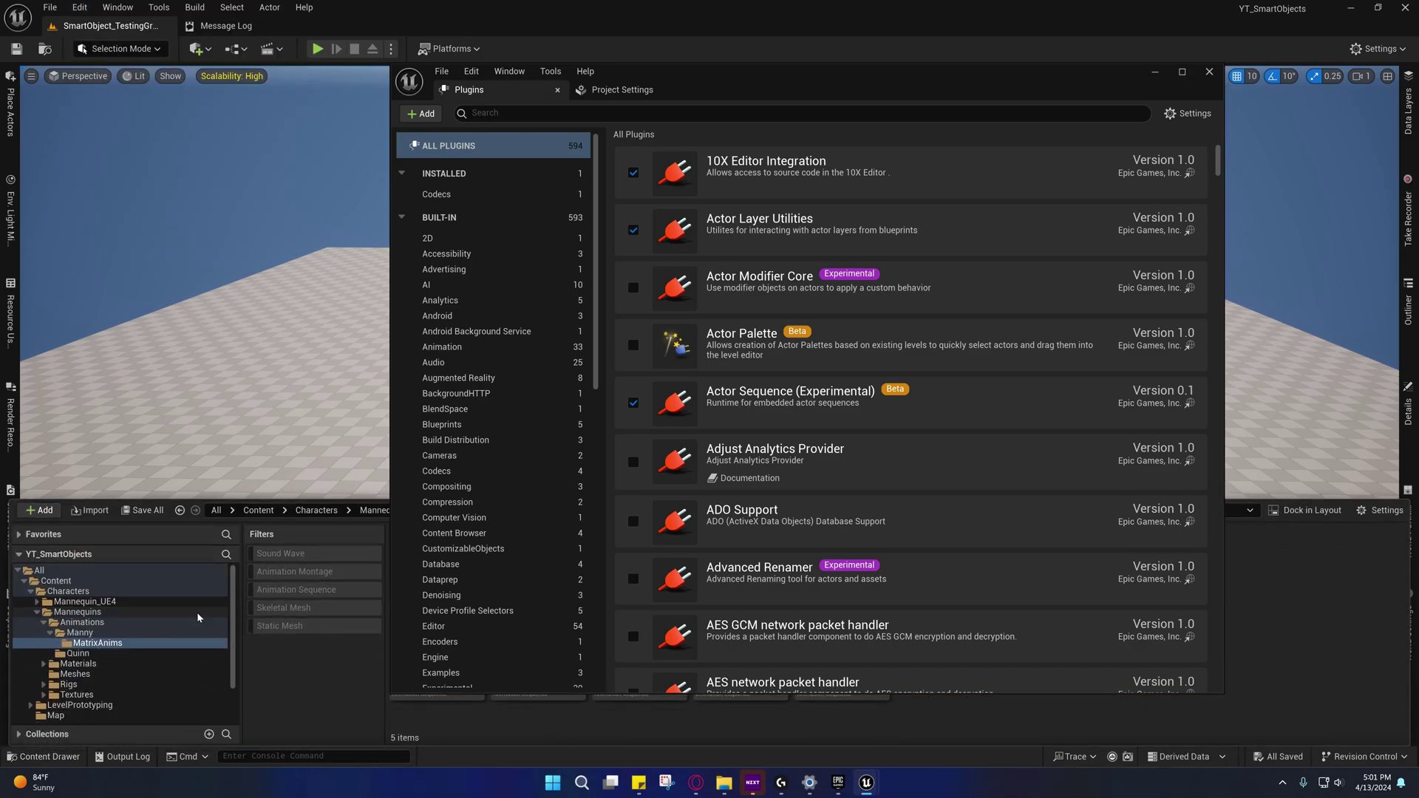
# Hide the Plugins window and select the Bench_Enter_L and Bench_Enter_R animations in MatrixAnims.
pyautogui.click(1155, 72)
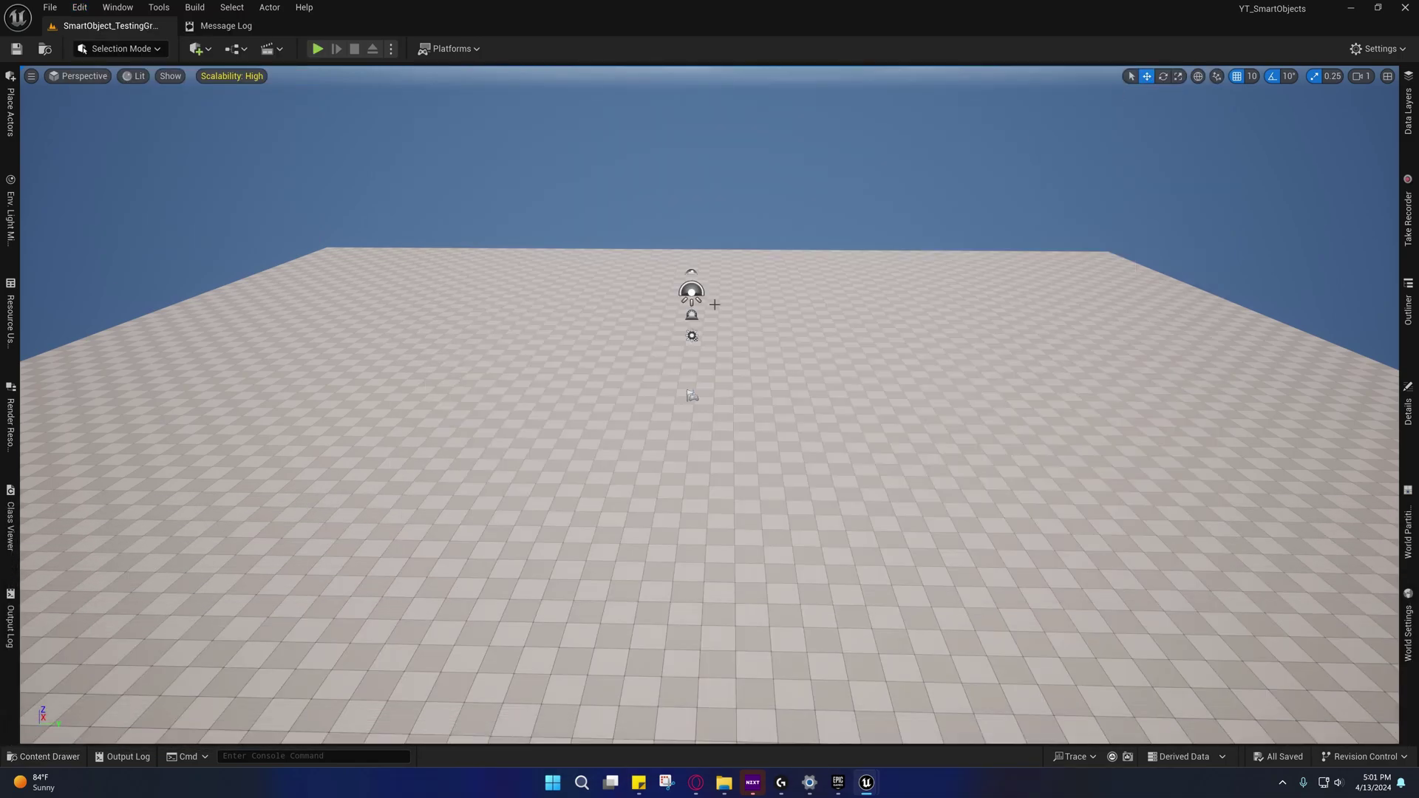
pyautogui.click(46, 756)
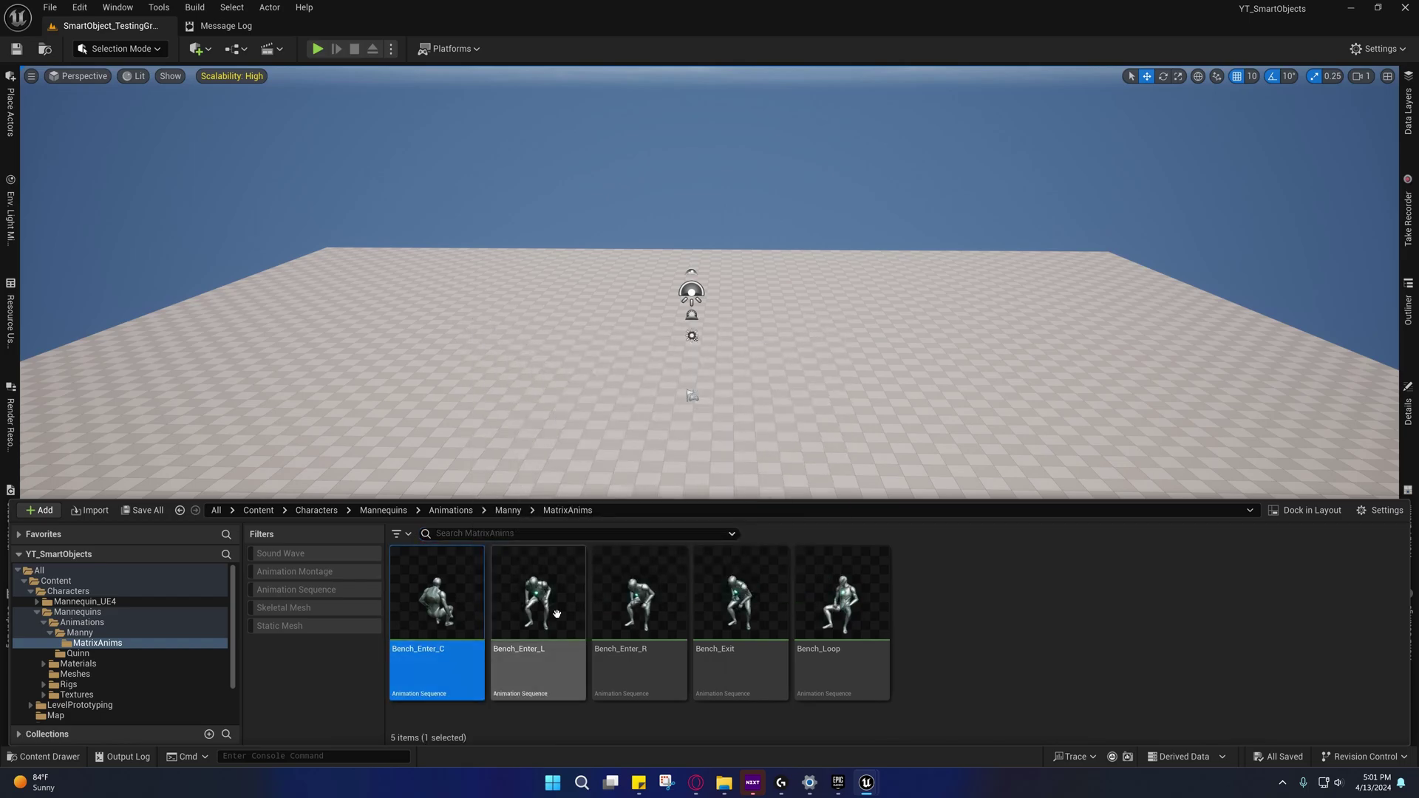
pyautogui.keyDown('ctrl'); pyautogui.click(553, 613); pyautogui.keyUp('ctrl')
pyautogui.click(662, 613)
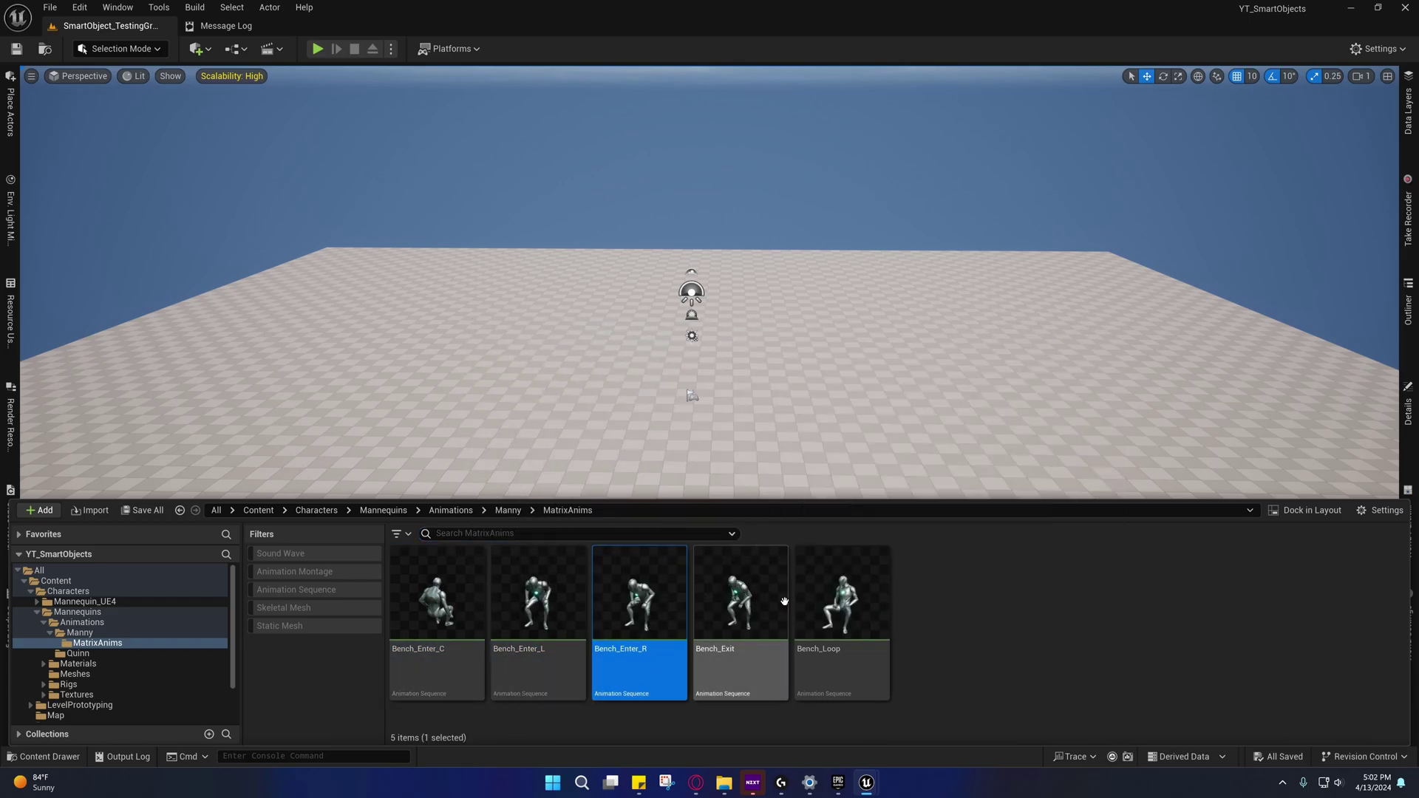
# Select BP_ThirdPersonCharacter in ThirdPerson/Blueprints, then return to the MatrixAnims folder.
pyautogui.scroll(-2, 126, 680)
pyautogui.click(71, 697)
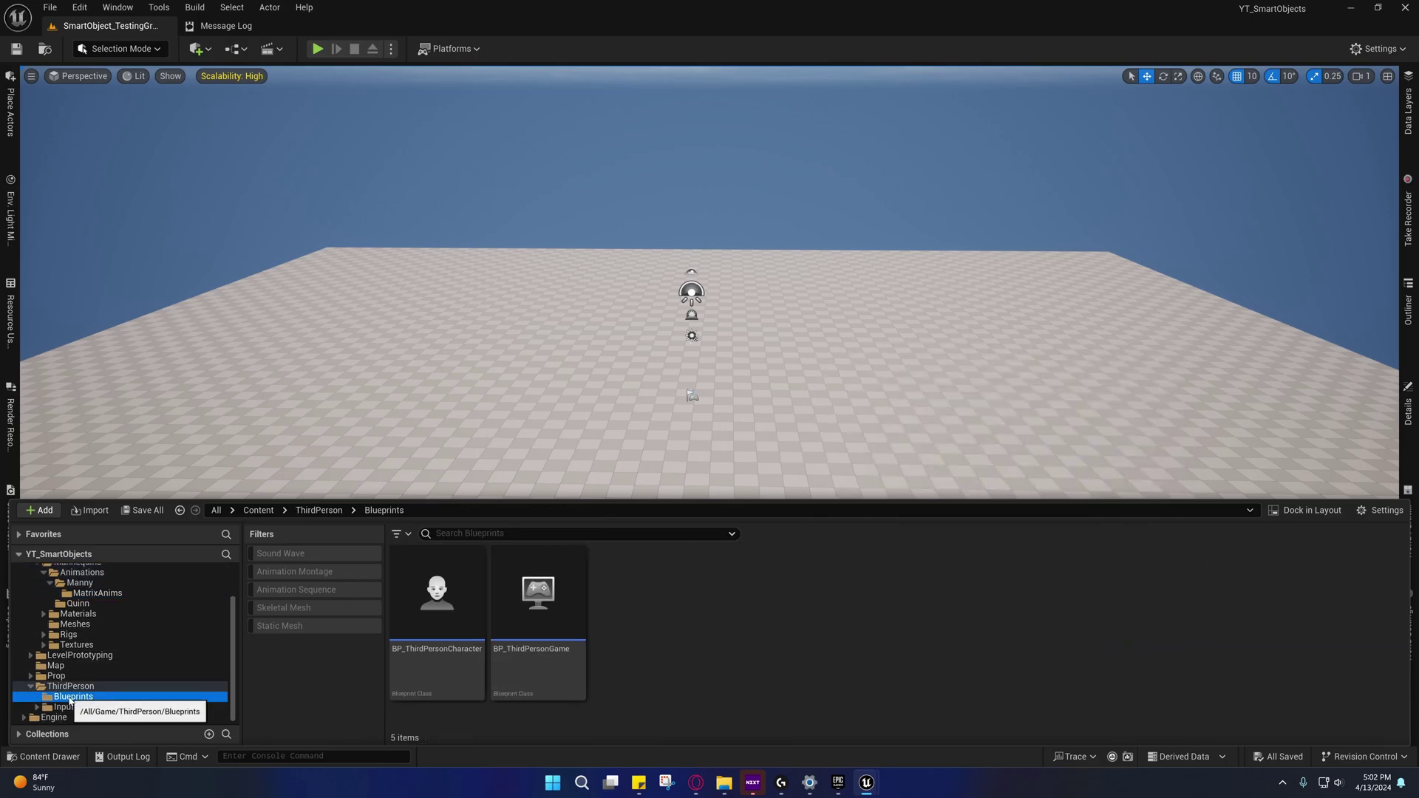
pyautogui.click(435, 563)
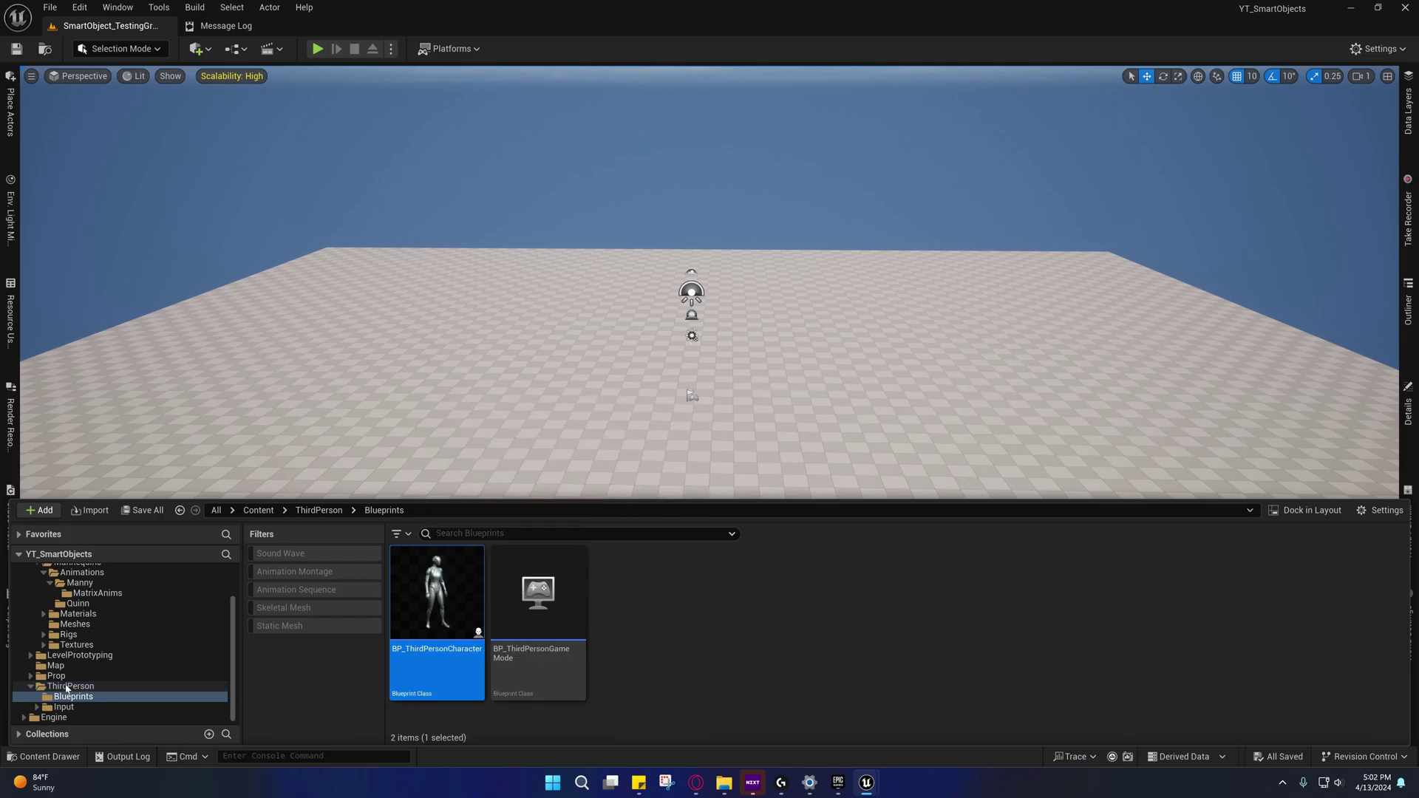
pyautogui.scroll(2, 66, 689)
pyautogui.click(97, 644)
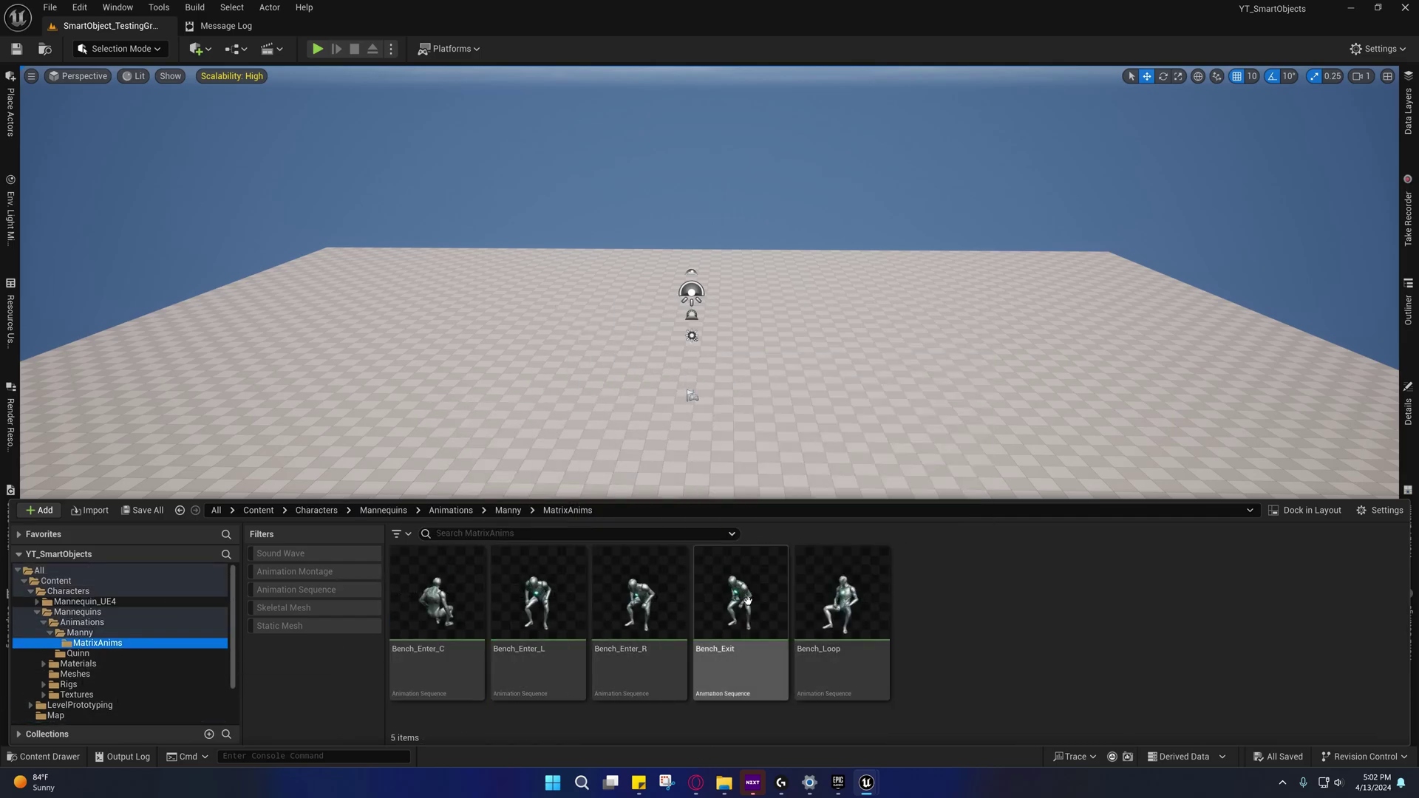
# Restore the Plugins browser and search 'State' to check the StateTree plugins are enabled.
pyautogui.moveTo(876, 781)
pyautogui.click(789, 710)
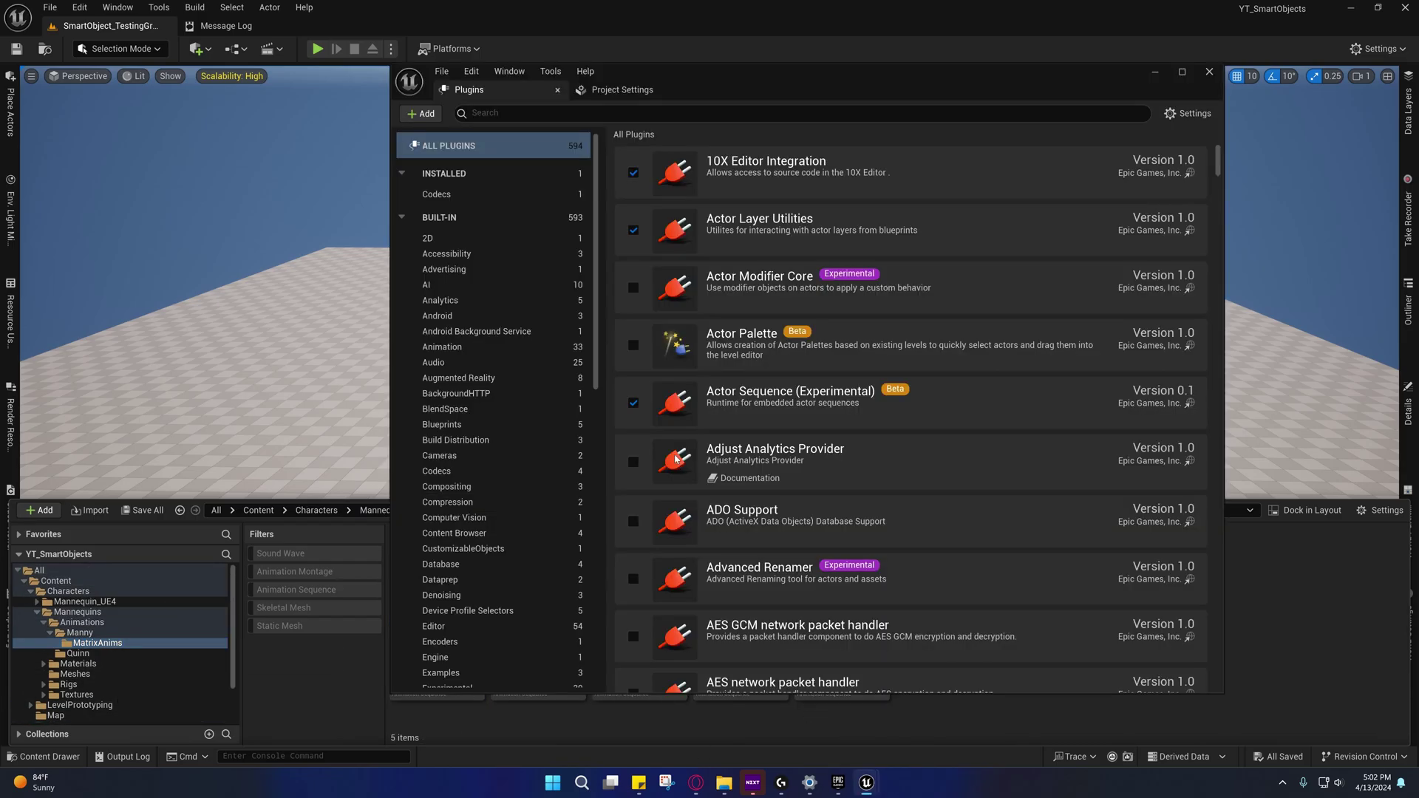
pyautogui.click(523, 111)
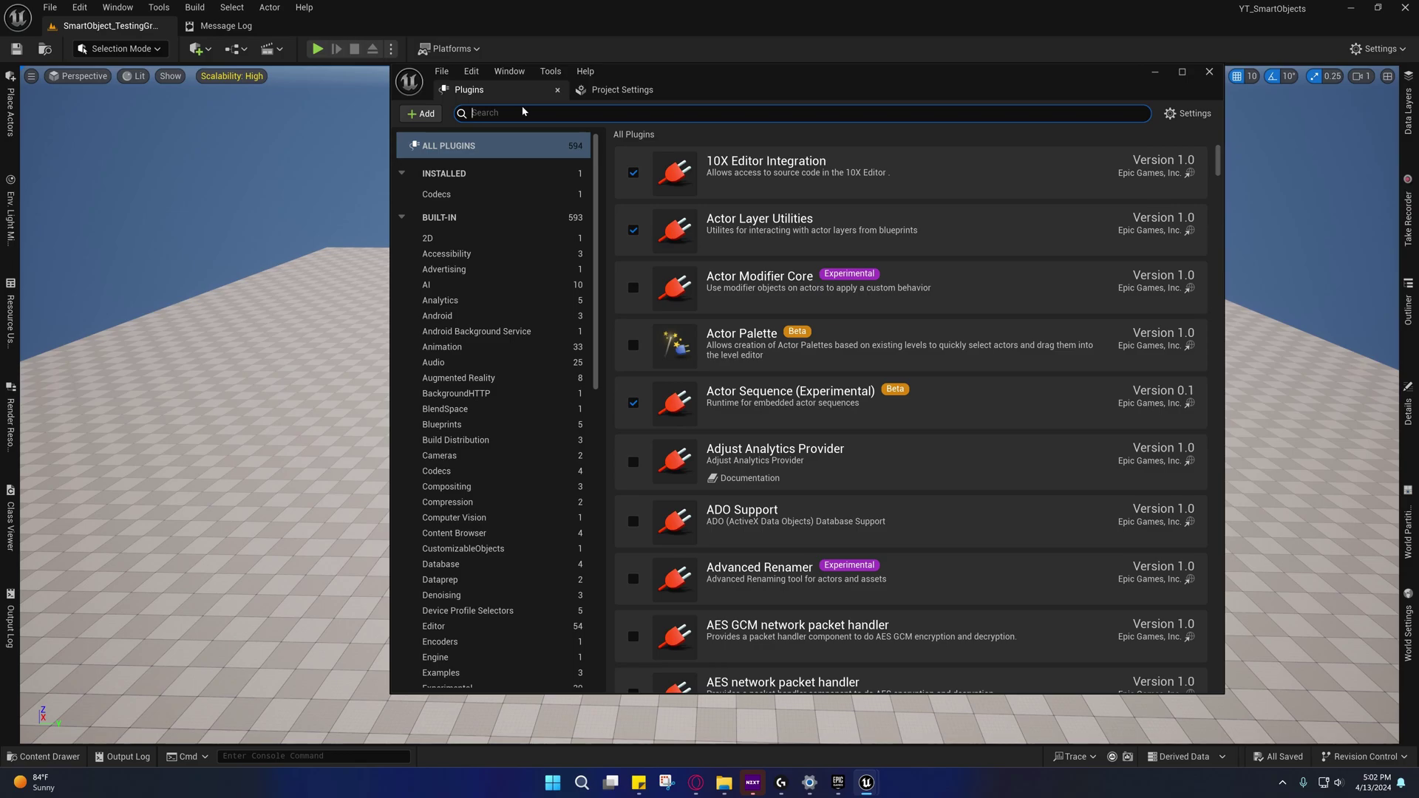
pyautogui.write('State')
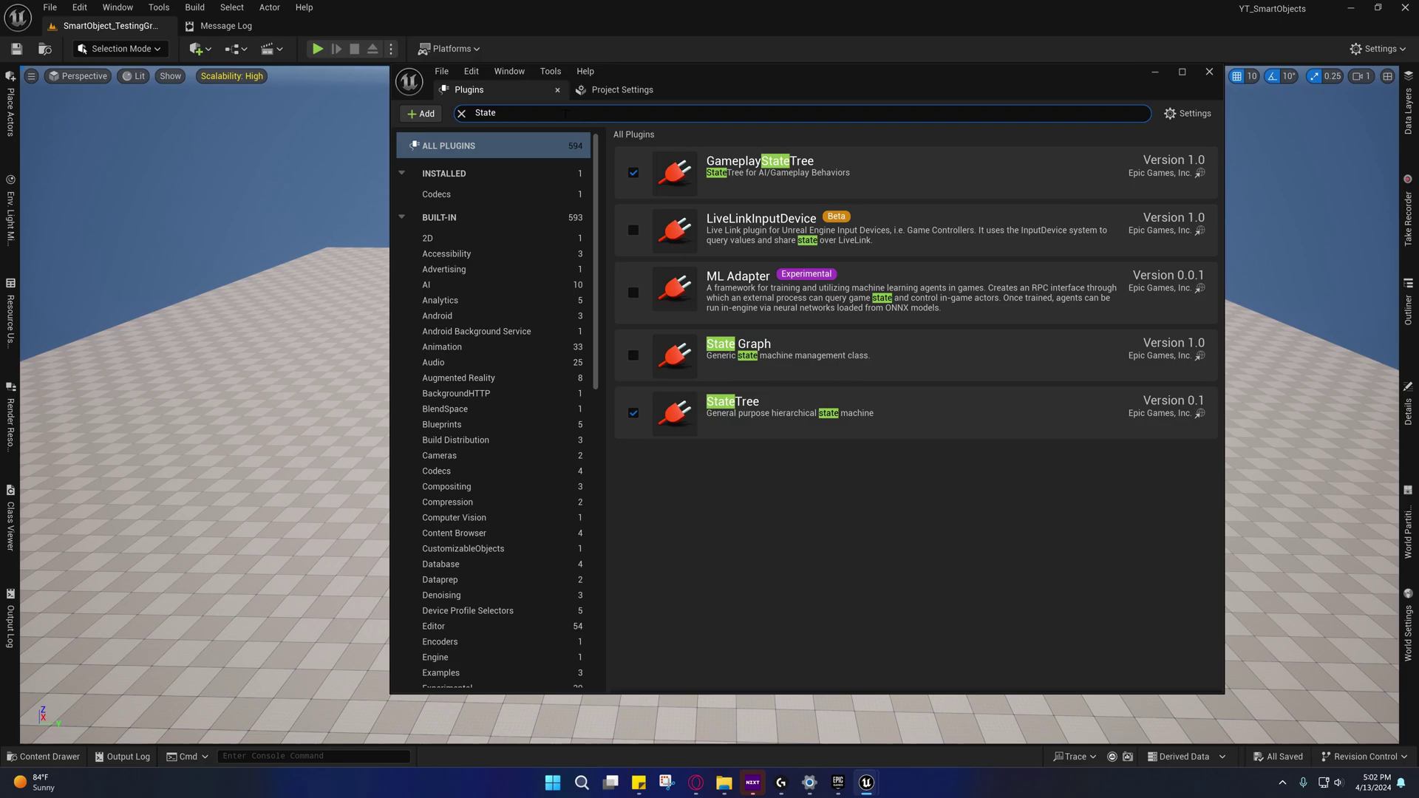
# Search 'Inter', then 'Gameplay Inter', to confirm GameplayInteractions is enabled.
pyautogui.hotkey('ctrl', 'a')
pyautogui.write('Inte')
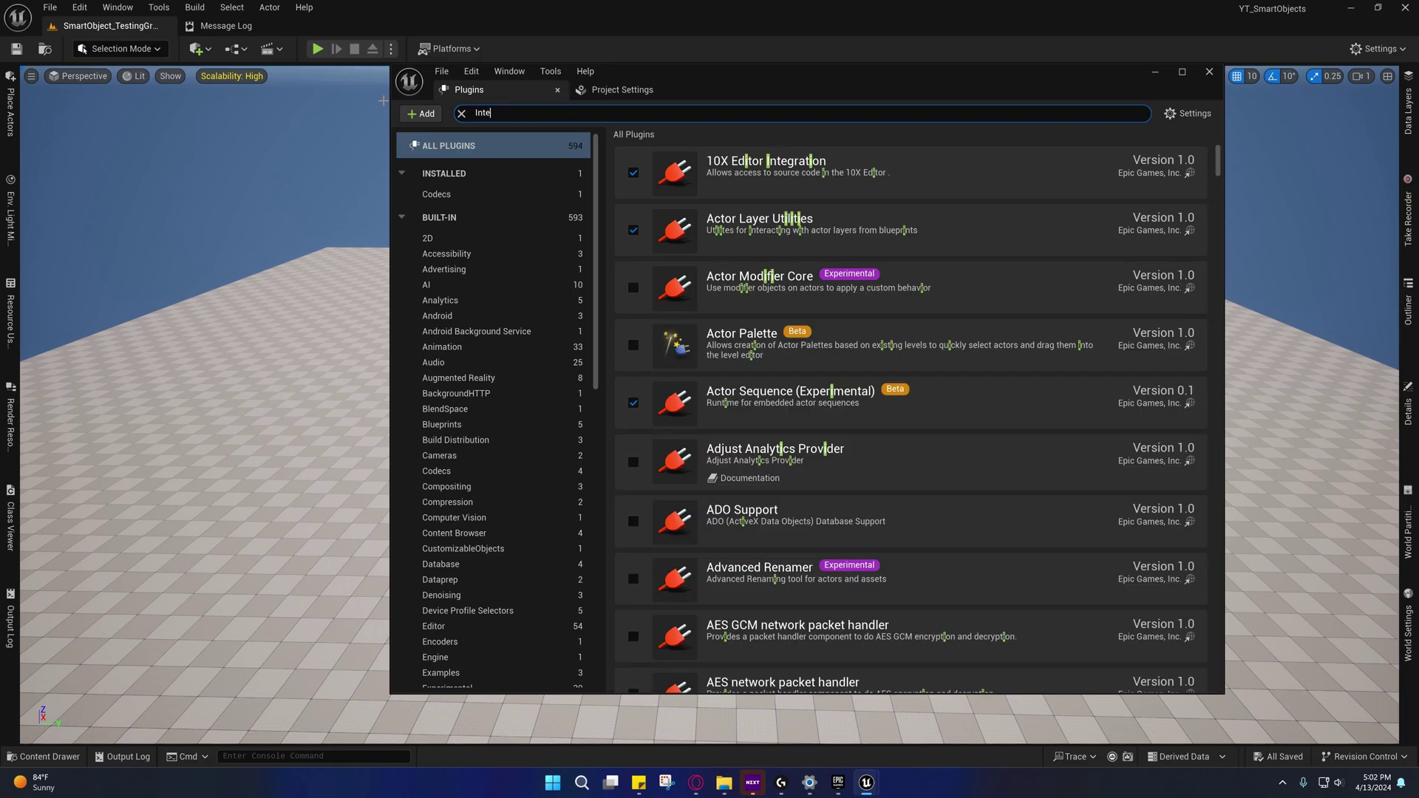
pyautogui.write('r')
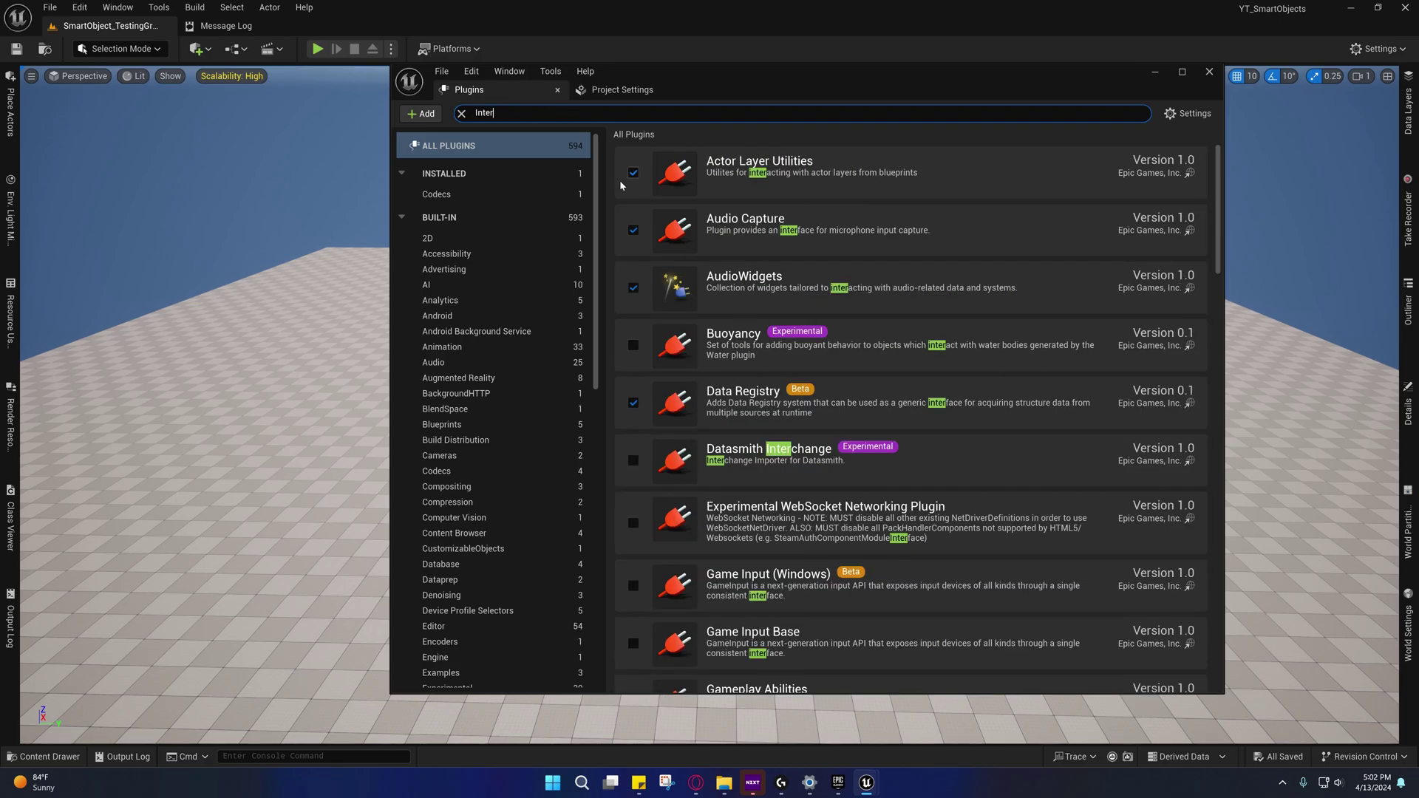
pyautogui.hotkey('ctrl', 'a')
pyautogui.write('Gameplay I')
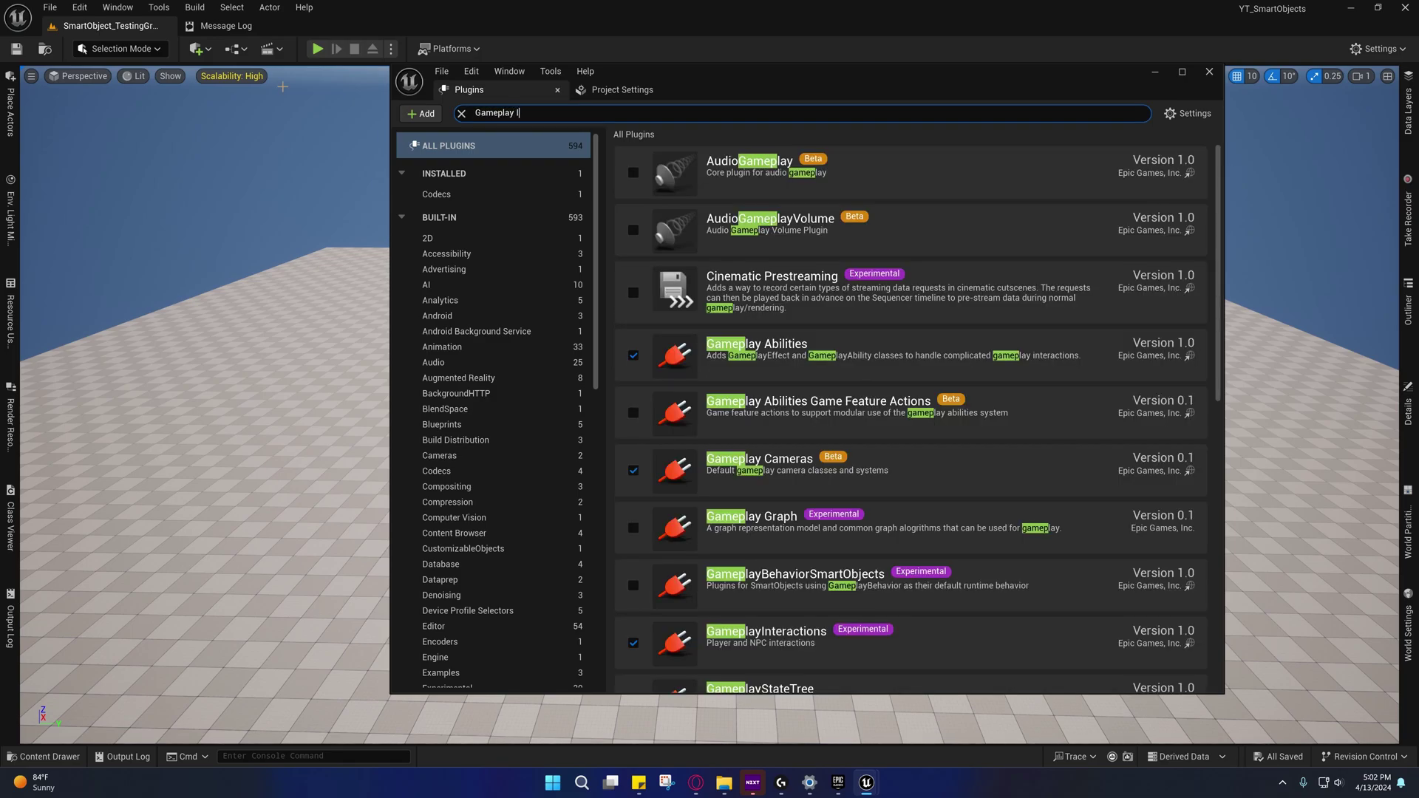
pyautogui.write('nter')
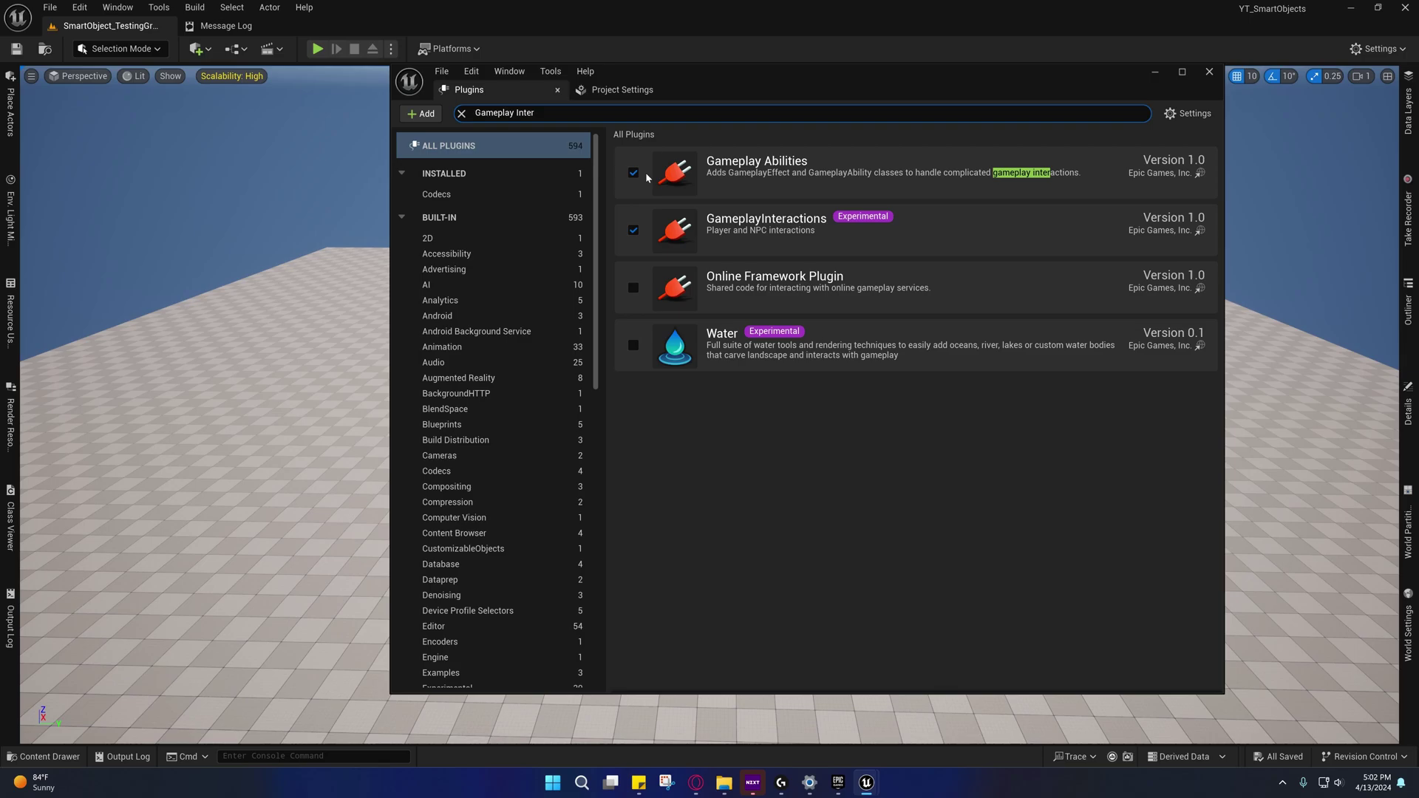
pyautogui.hotkey('ctrl', 'a')
# Clear the search, filter to built-in Animation plugins, and scroll to ContextualAnimation.
pyautogui.click(461, 112)
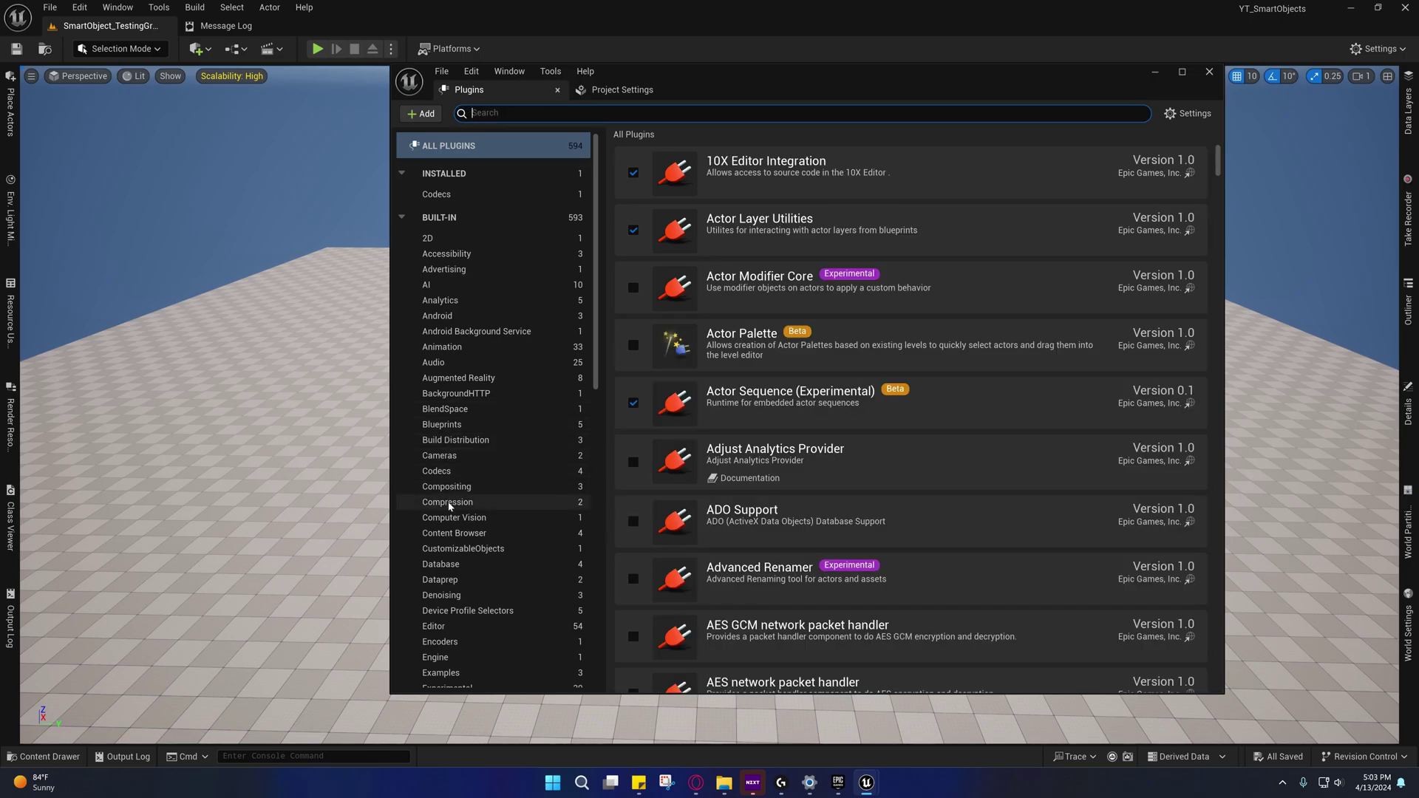
pyautogui.click(451, 347)
pyautogui.scroll(-2, 858, 317)
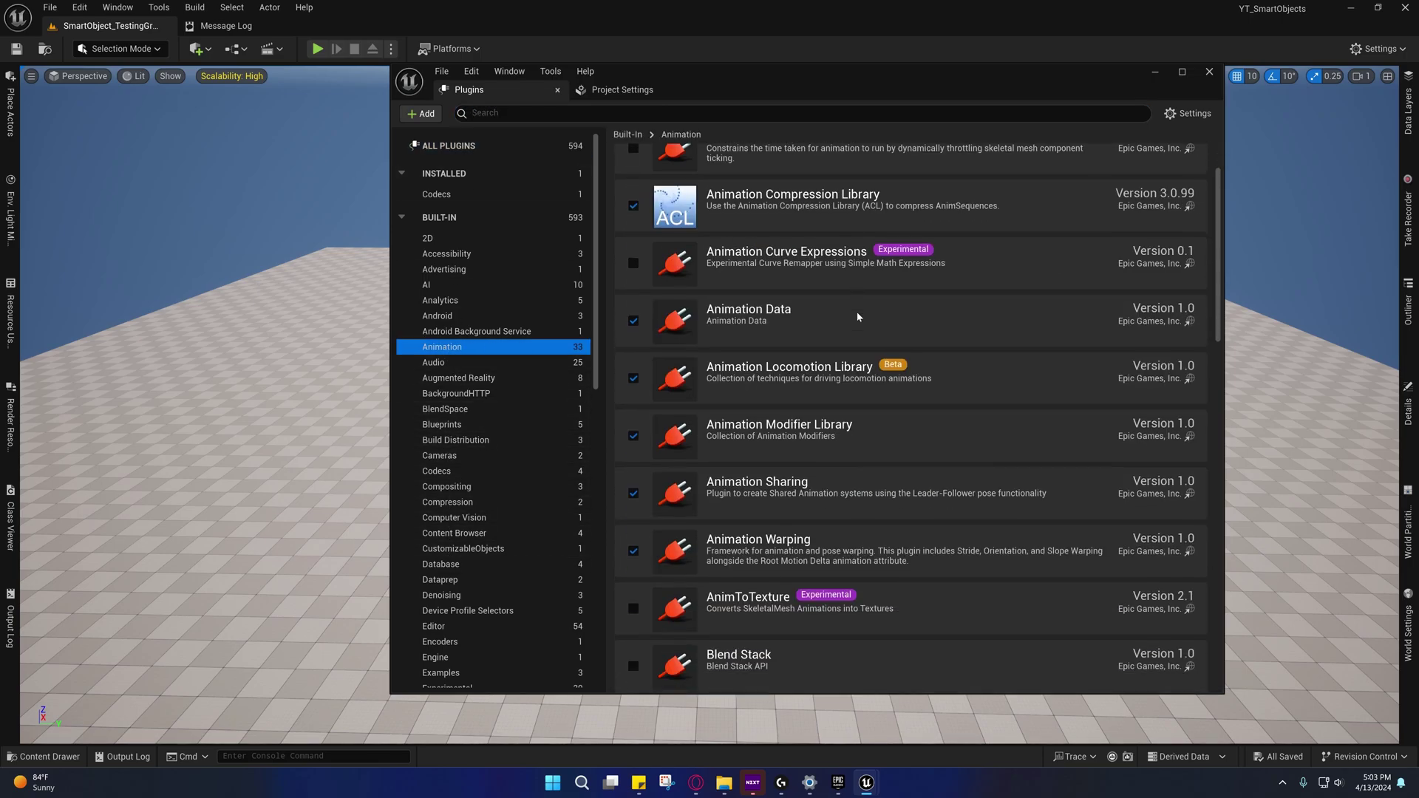
pyautogui.scroll(-2, 857, 317)
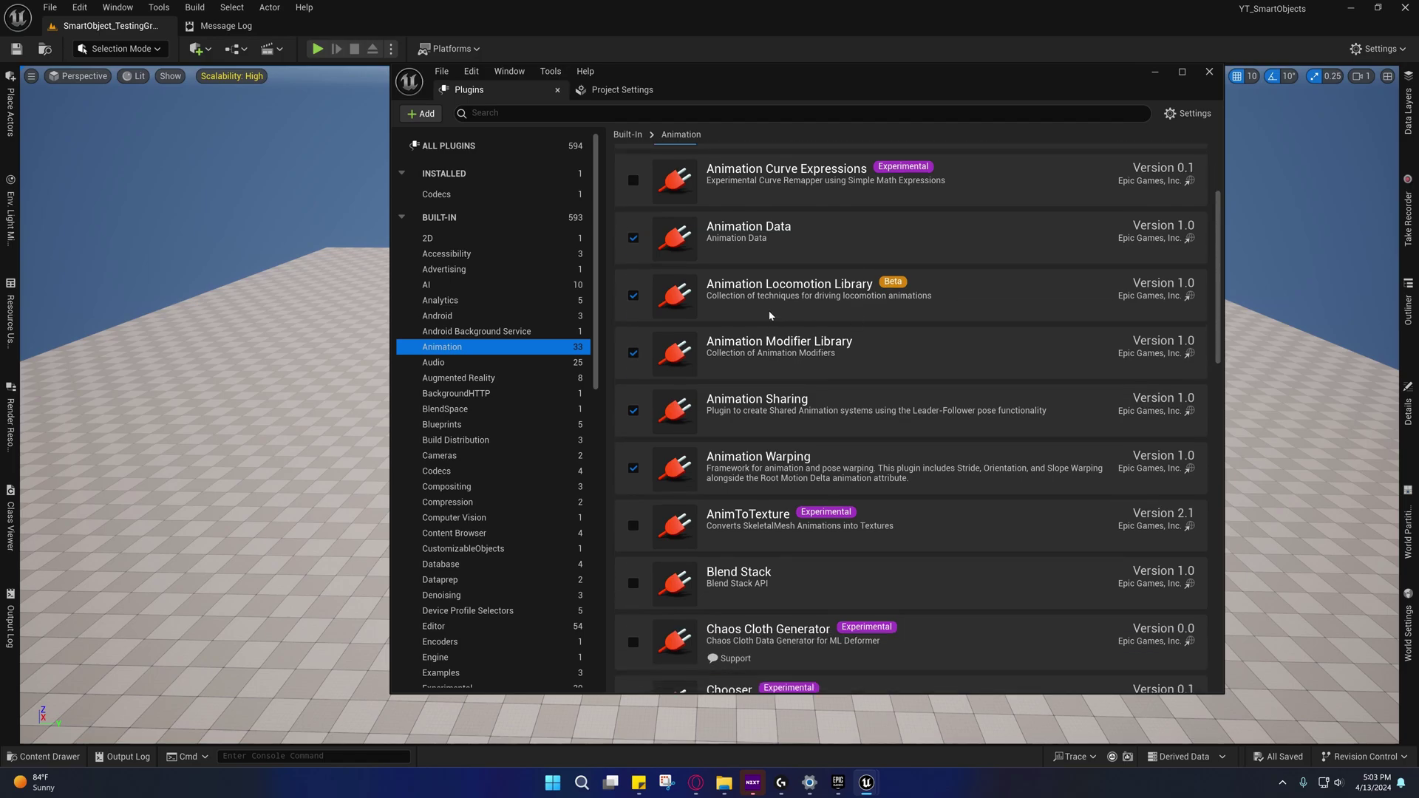
pyautogui.scroll(-1, 808, 493)
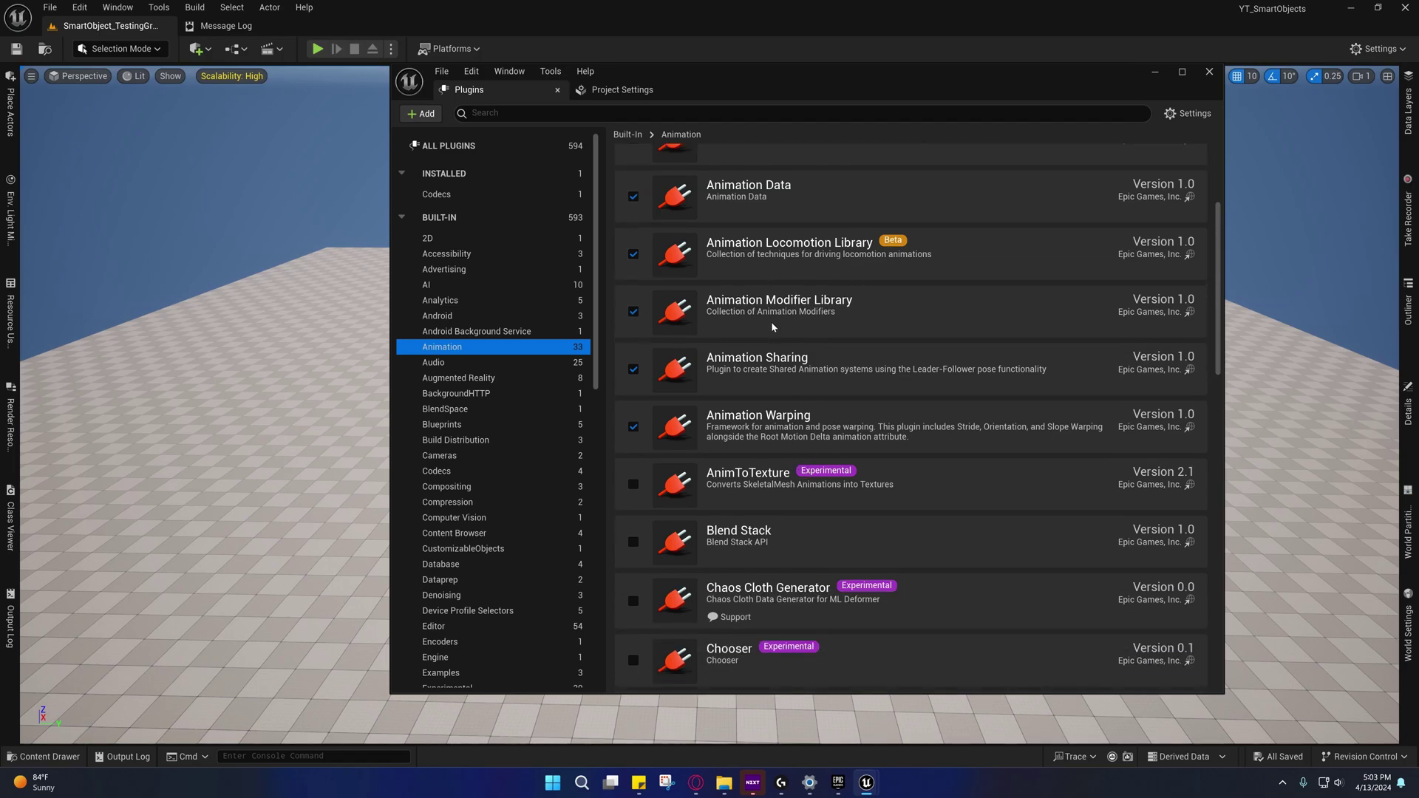
pyautogui.scroll(1, 772, 326)
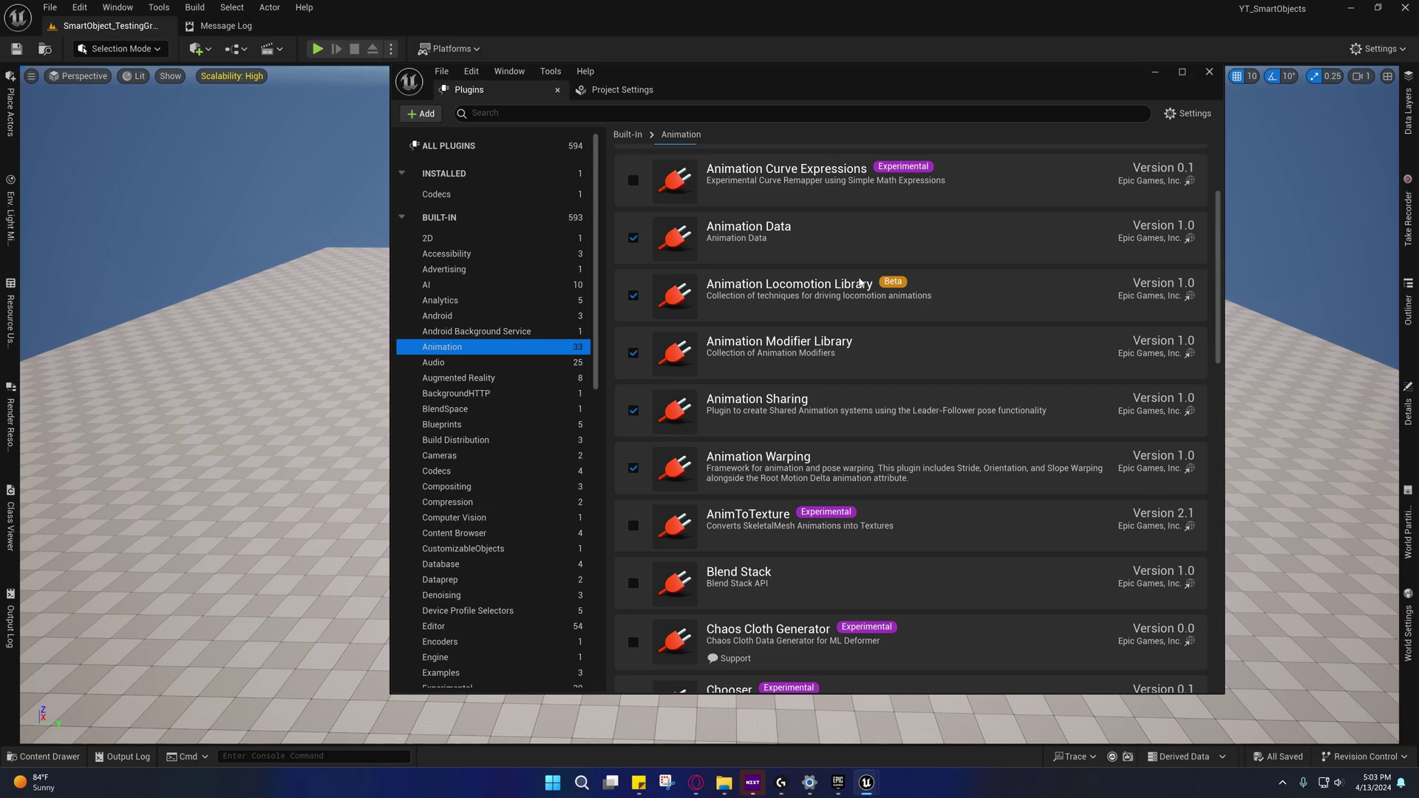
pyautogui.scroll(-3, 903, 392)
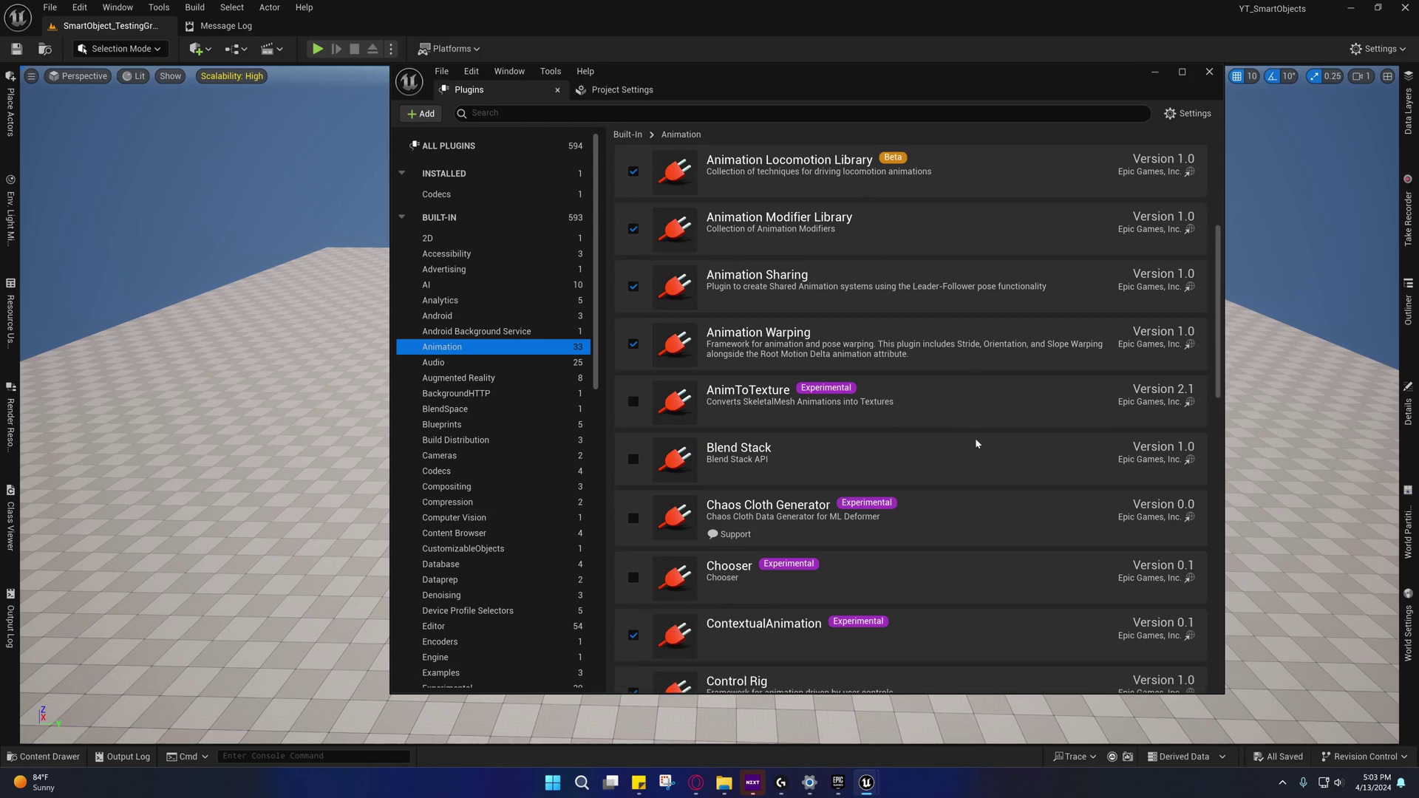
# Search the plugins for 'Motion' and consult the Smart Object Checklist note.
pyautogui.click(619, 117)
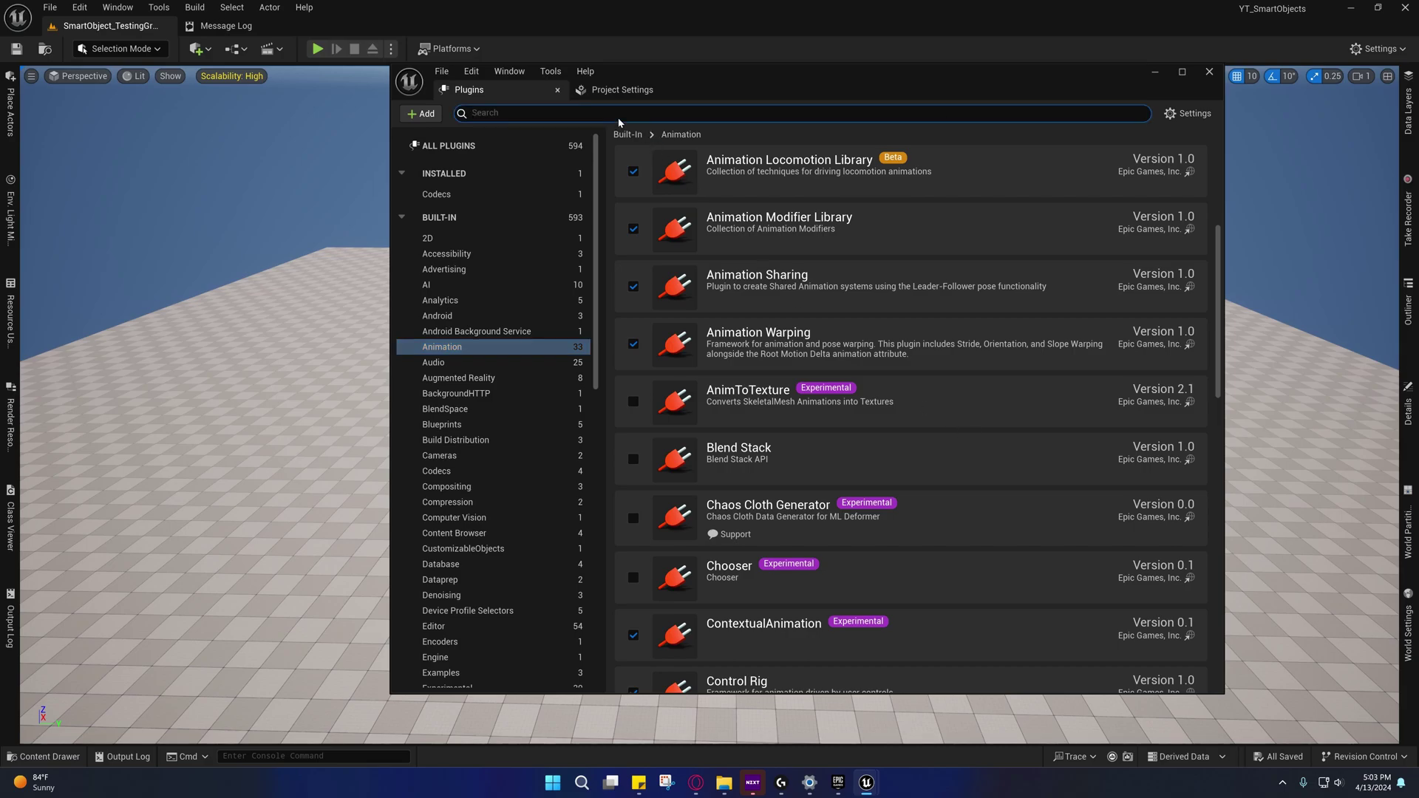
pyautogui.write('Motion')
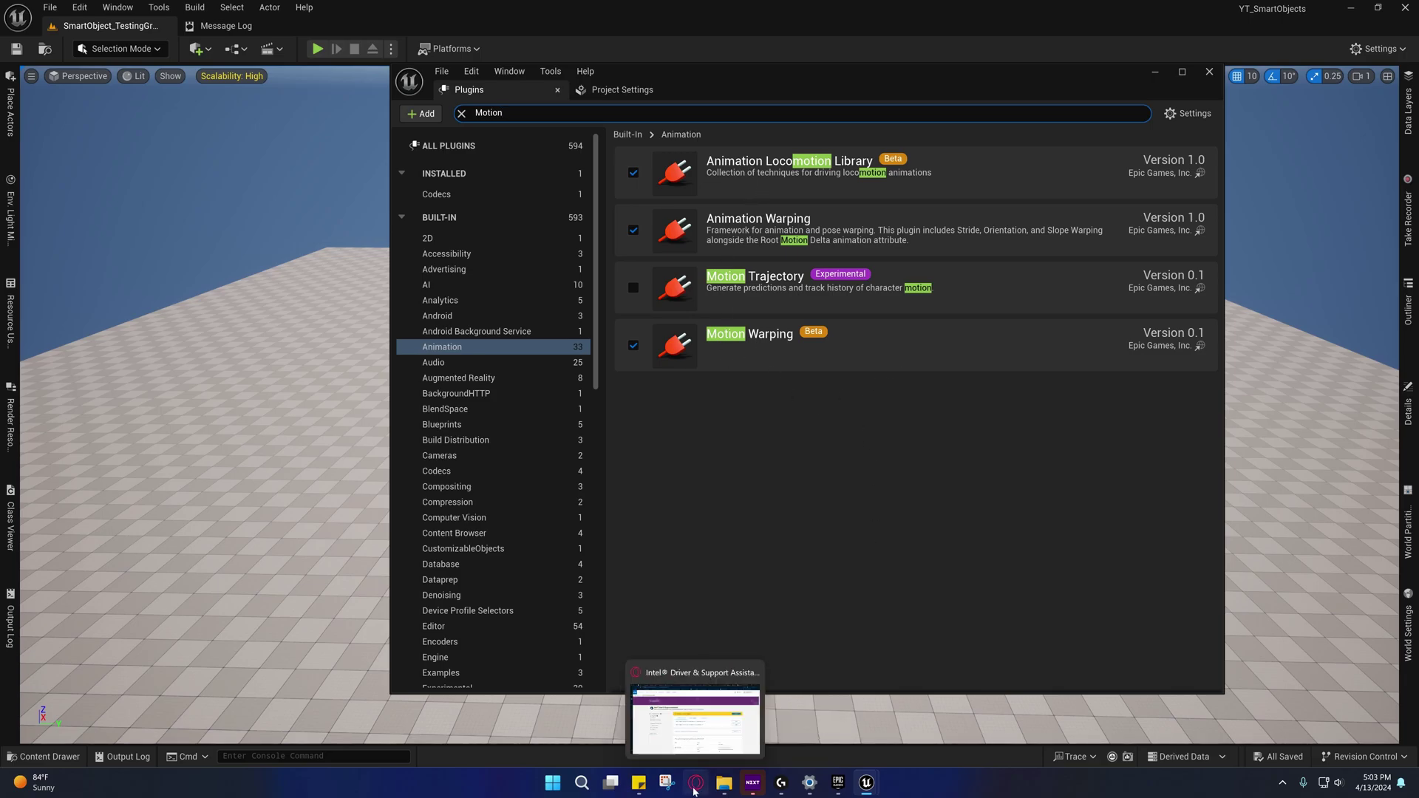
pyautogui.moveTo(639, 783)
pyautogui.click(618, 710)
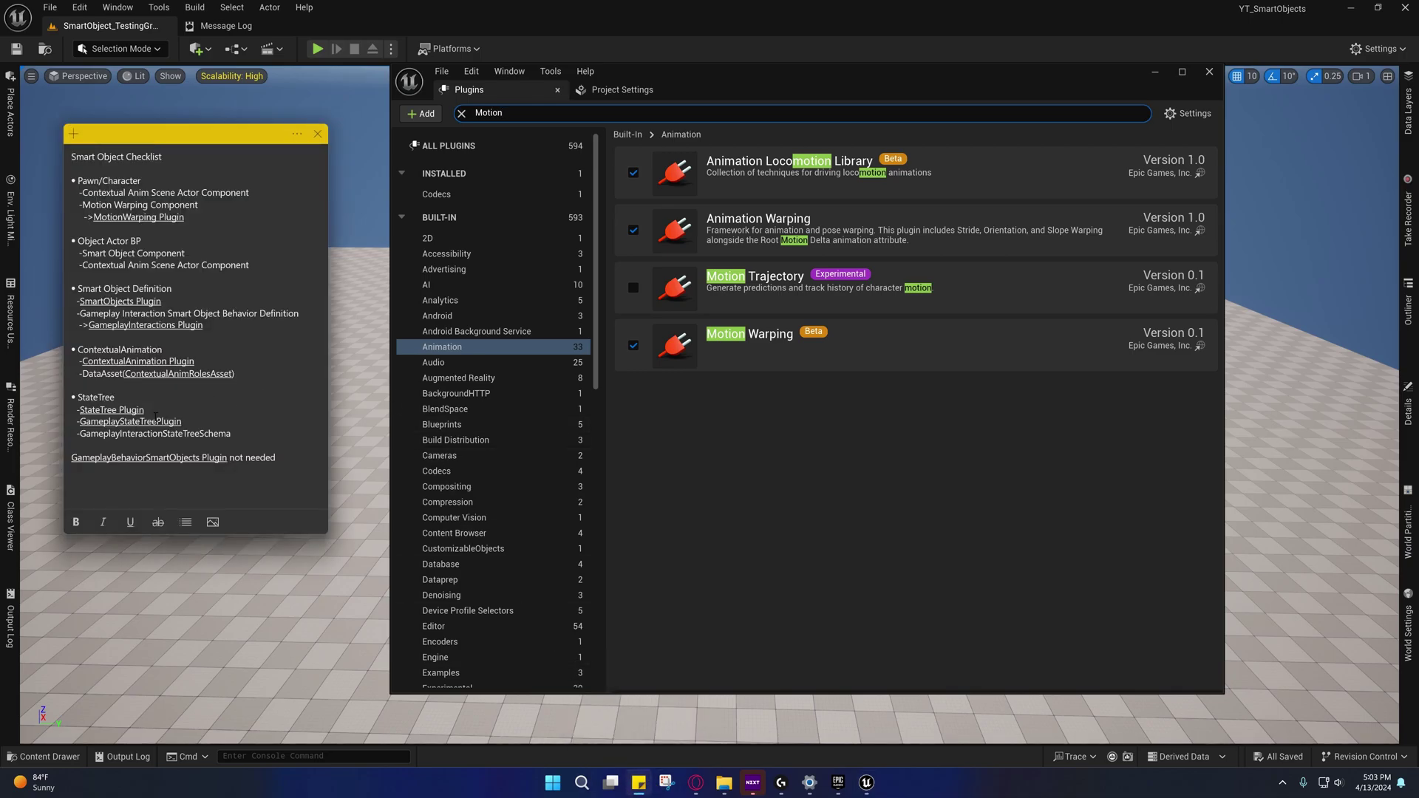
pyautogui.click(579, 113)
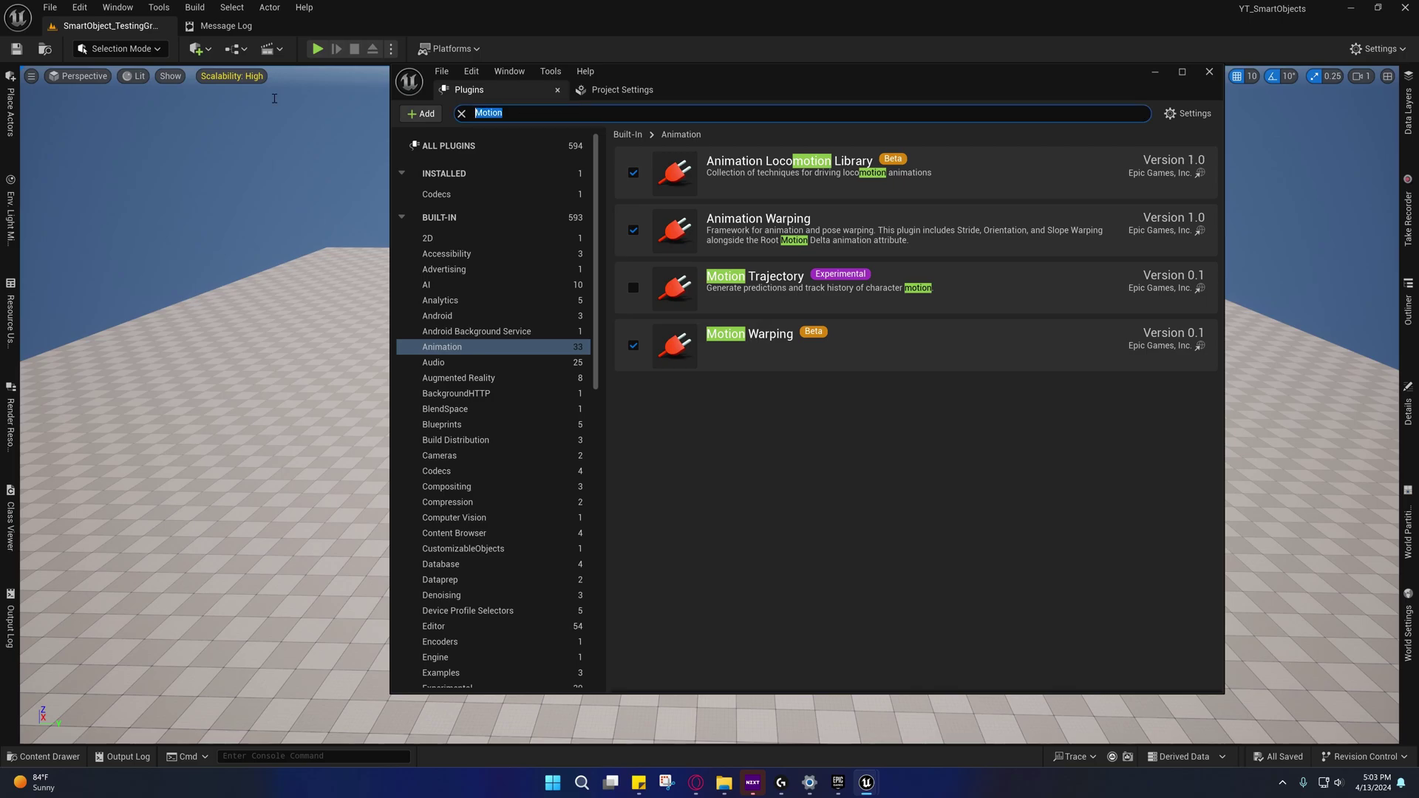
# Search 'State Tree' across all categories to verify StateTree and GameplayStateTree are enabled.
pyautogui.write('Gameplay Sta')
pyautogui.press('BackSpace')
pyautogui.press('BackSpace')
pyautogui.press('BackSpace')
pyautogui.press('BackSpace')
pyautogui.press('BackSpace')
pyautogui.press('BackSpace')
pyautogui.press('BackSpace')
pyautogui.press('BackSpace')
pyautogui.press('BackSpace')
pyautogui.press('BackSpace')
pyautogui.press('BackSpace')
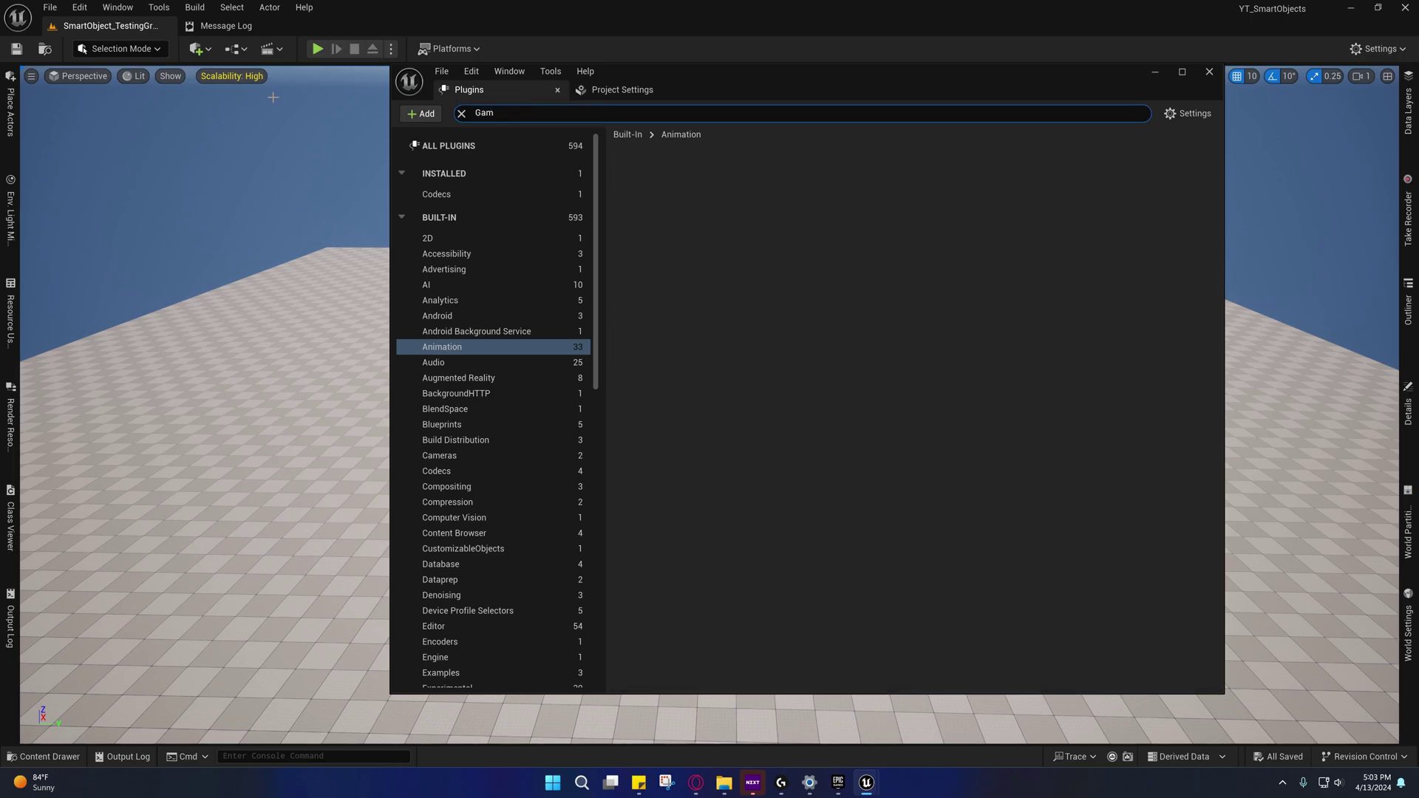
pyautogui.write('State Tree')
pyautogui.click(449, 145)
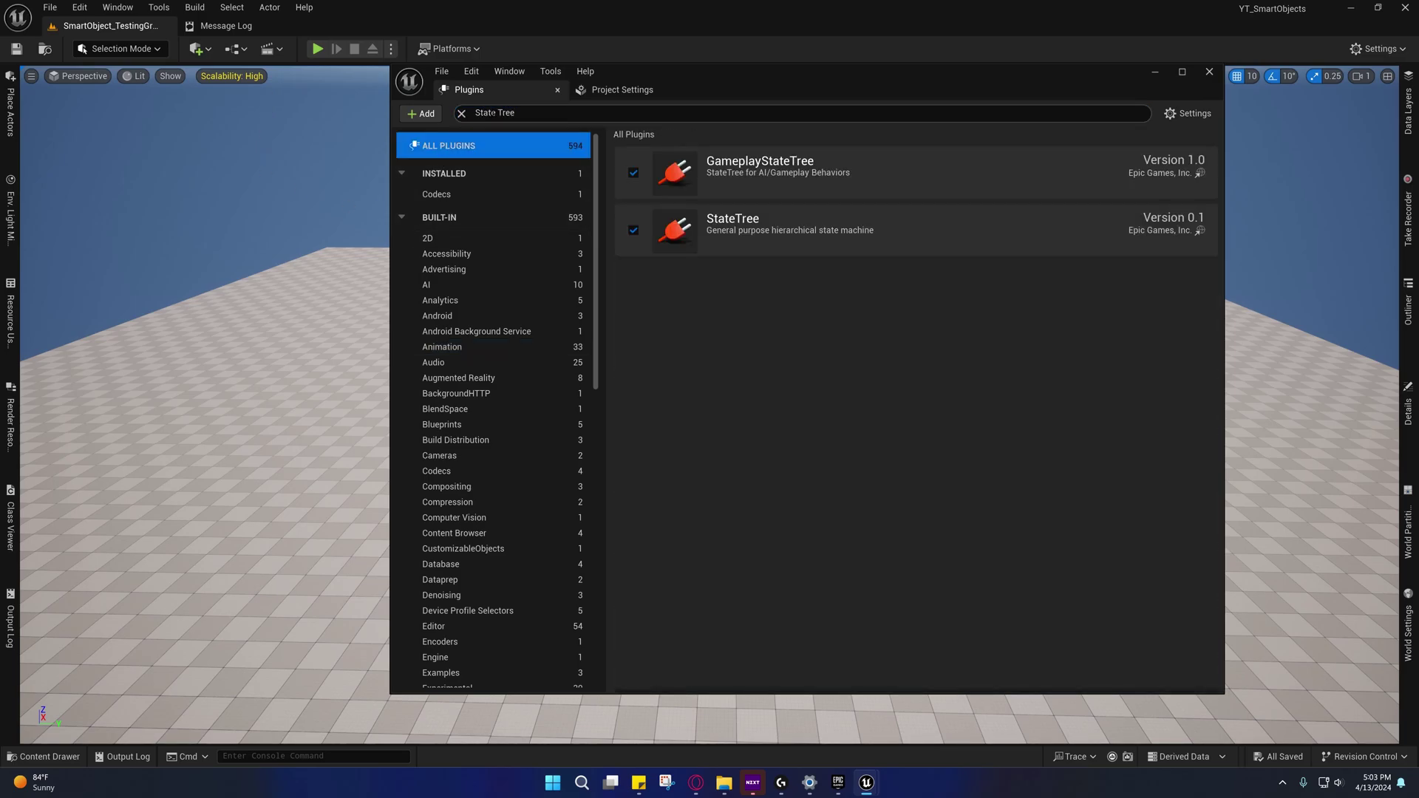
pyautogui.click(526, 113)
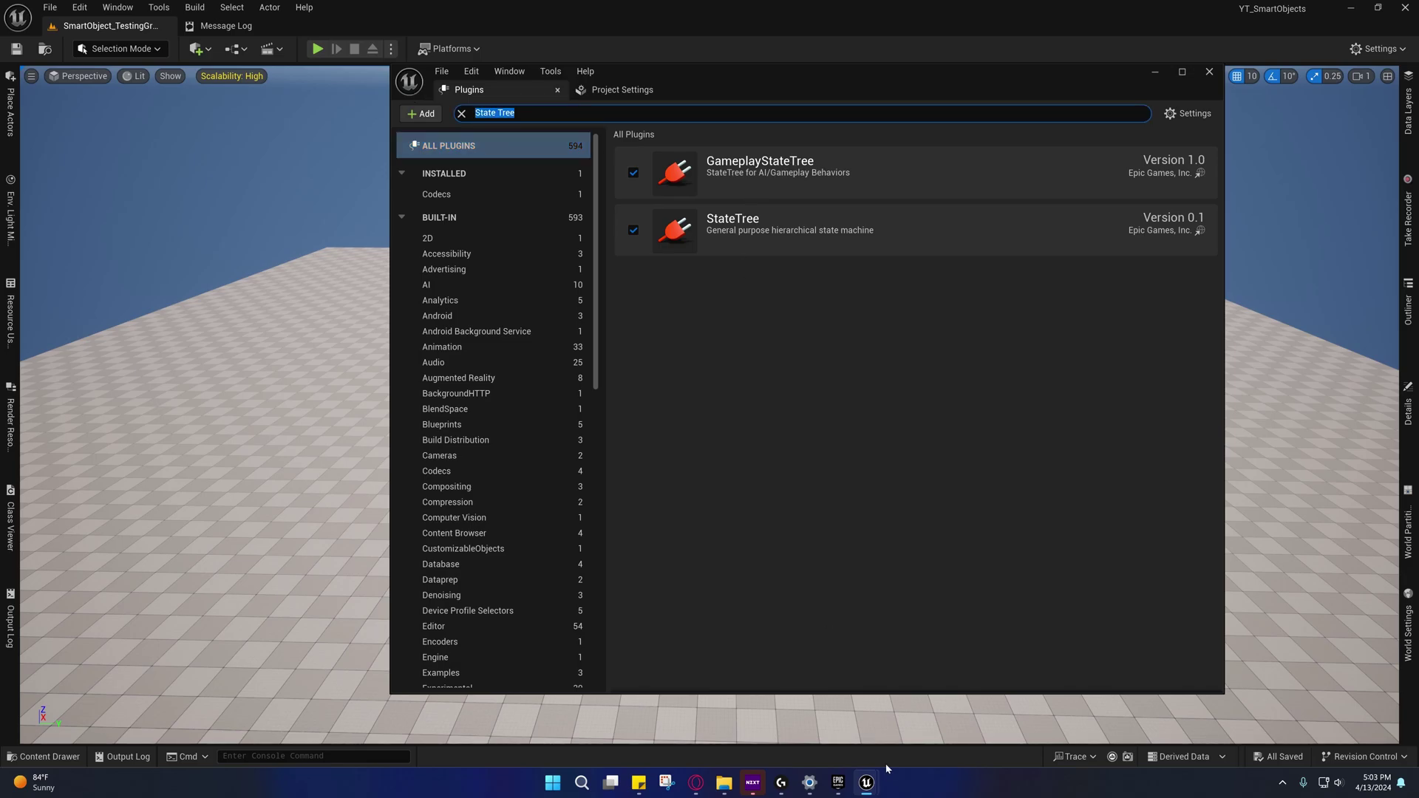
pyautogui.click(620, 719)
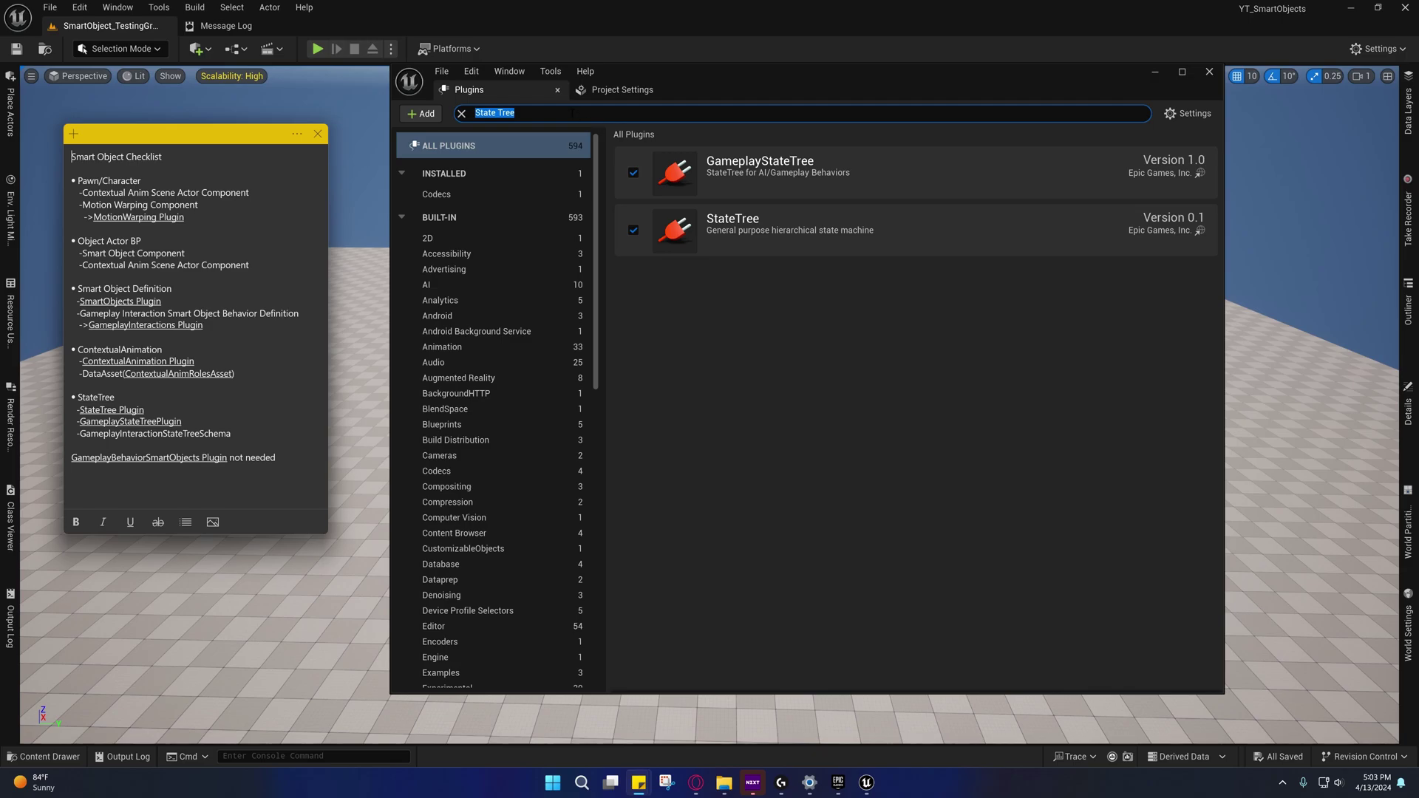
pyautogui.click(383, 107)
# Search 'Smart' to confirm SmartObjects, recheck the checklist note, then search 'Contextual'.
pyautogui.write('Smart')
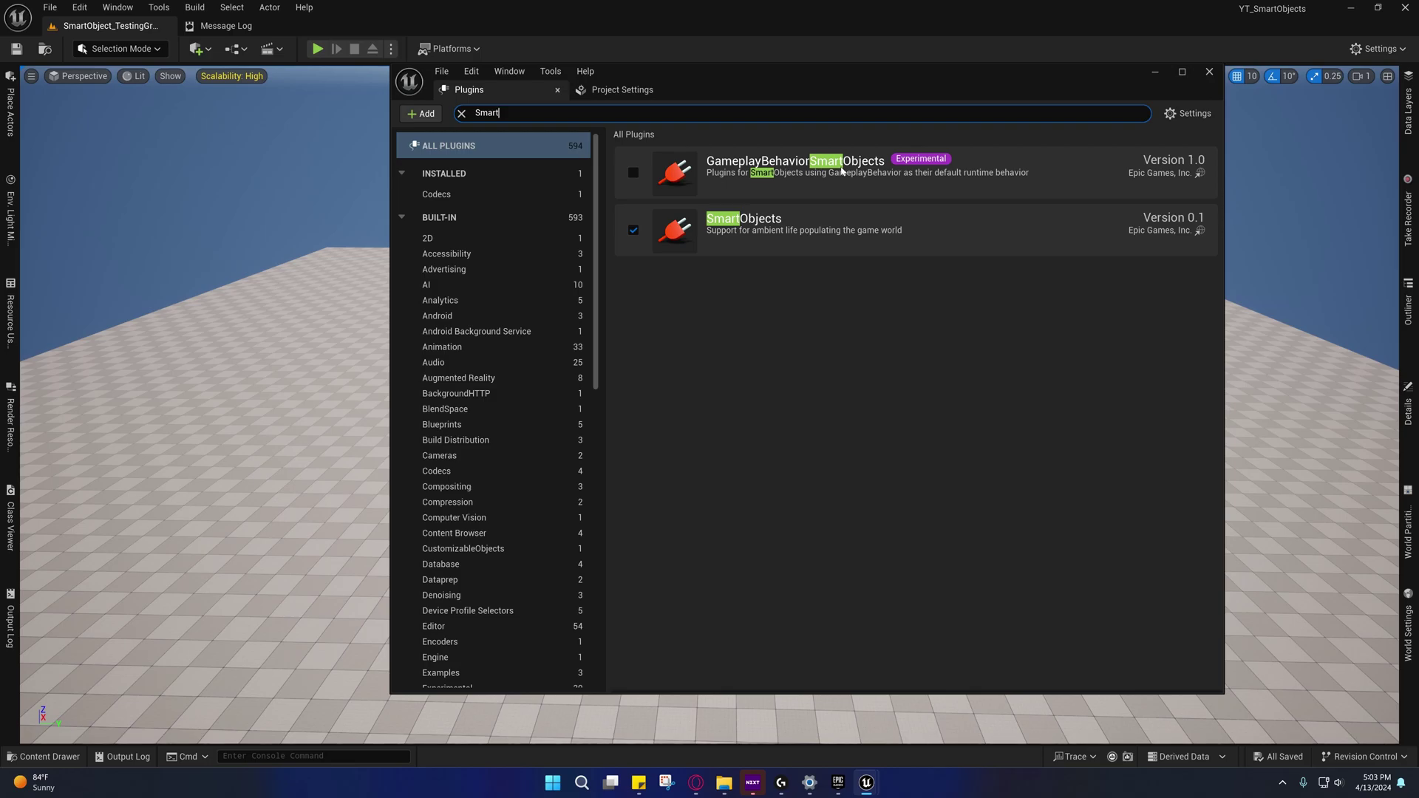
pyautogui.moveTo(638, 783)
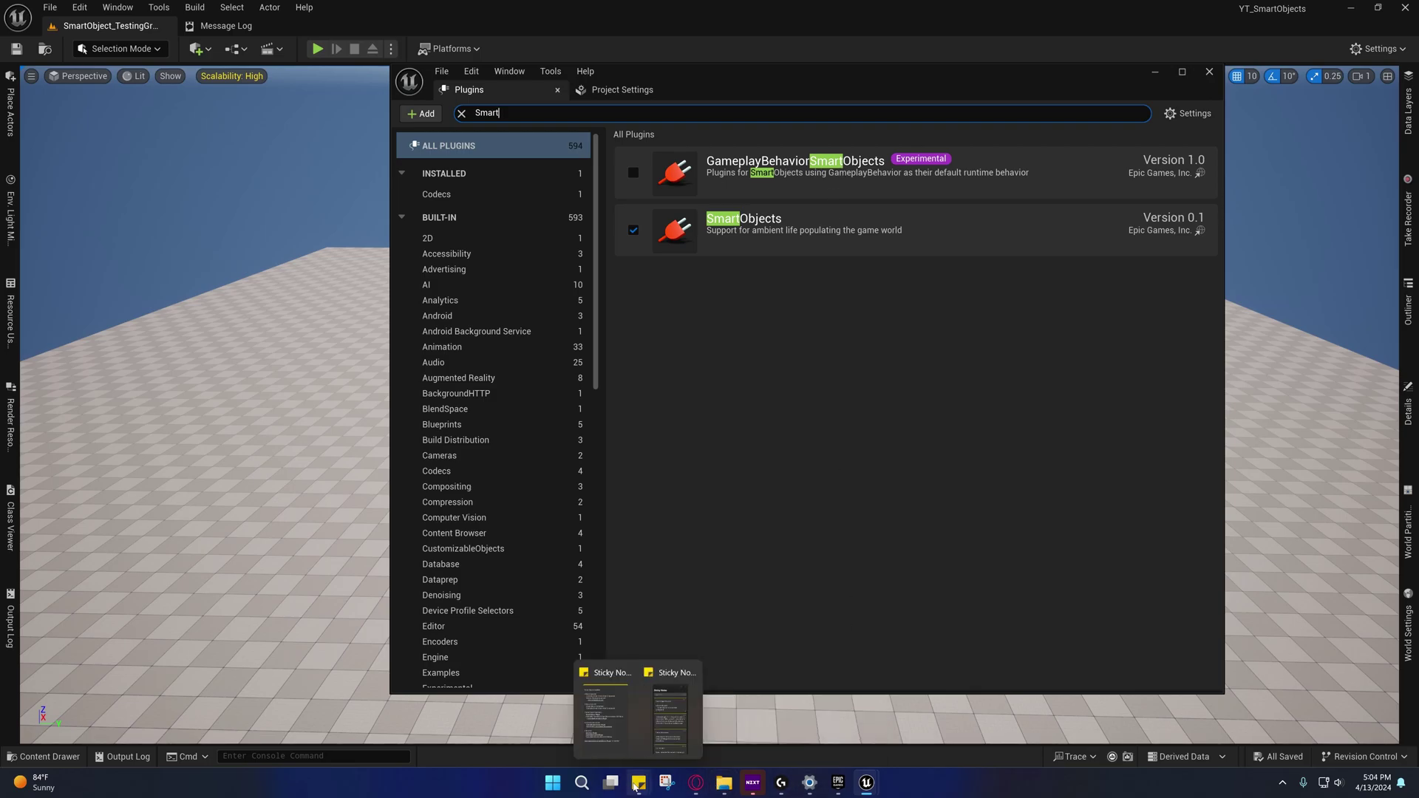
pyautogui.click(607, 717)
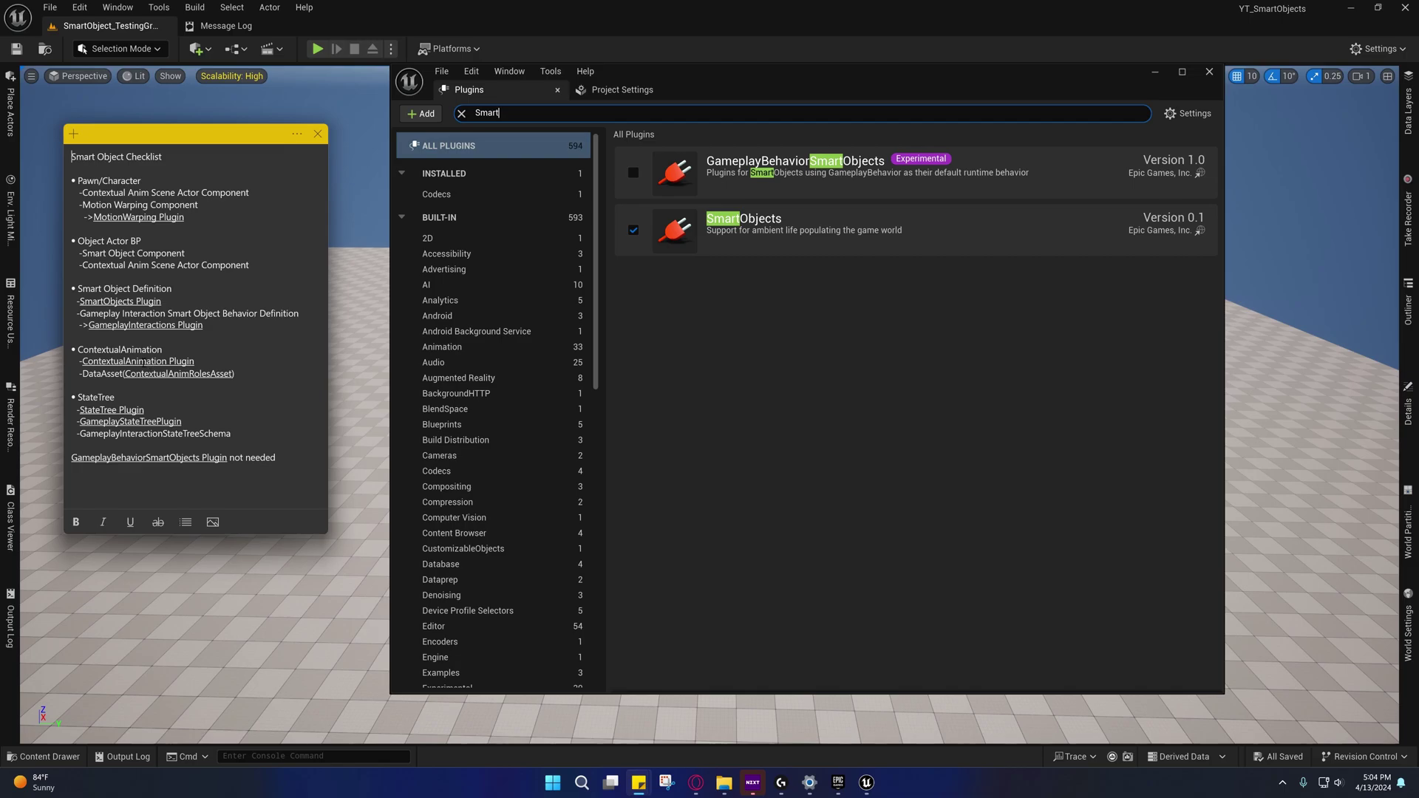
pyautogui.click(529, 111)
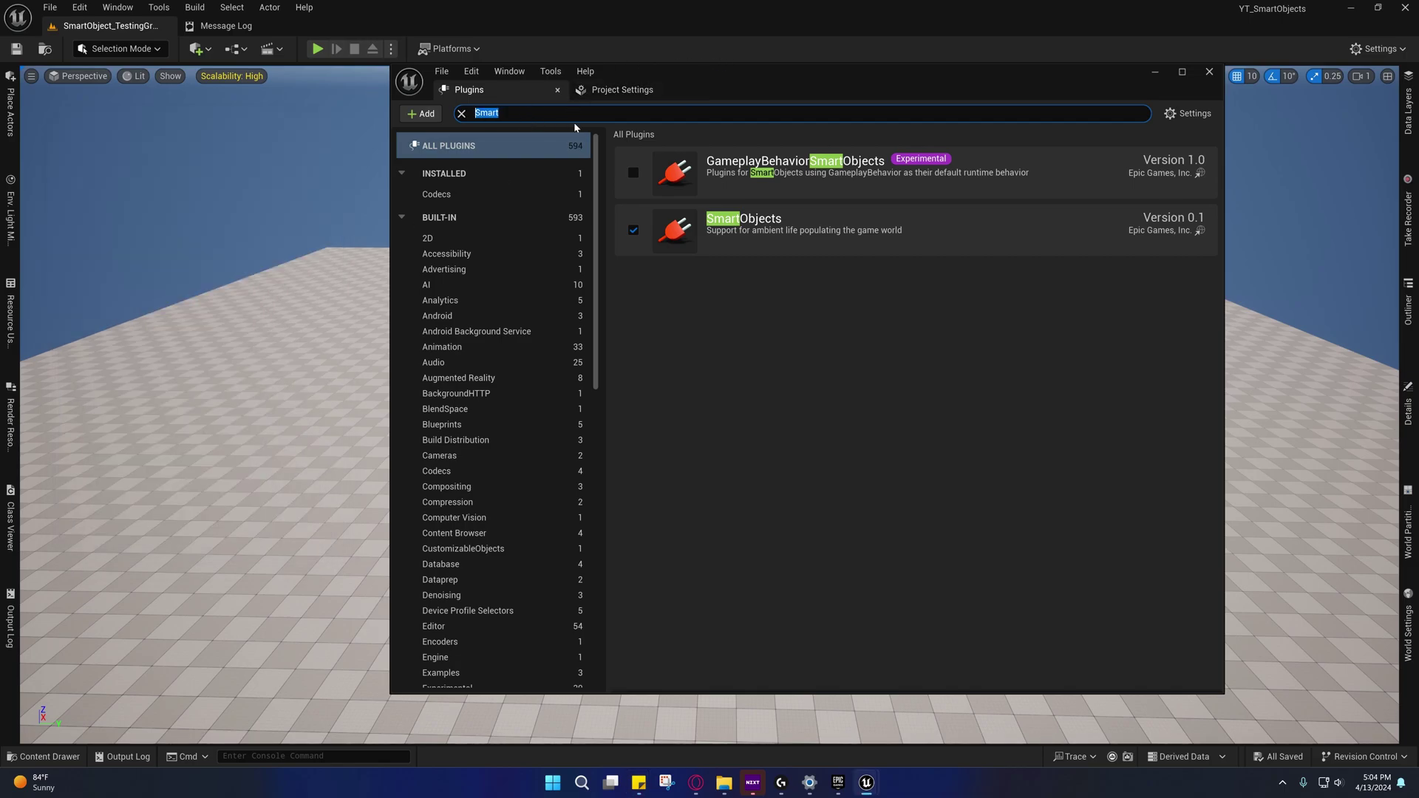
pyautogui.write('Context')
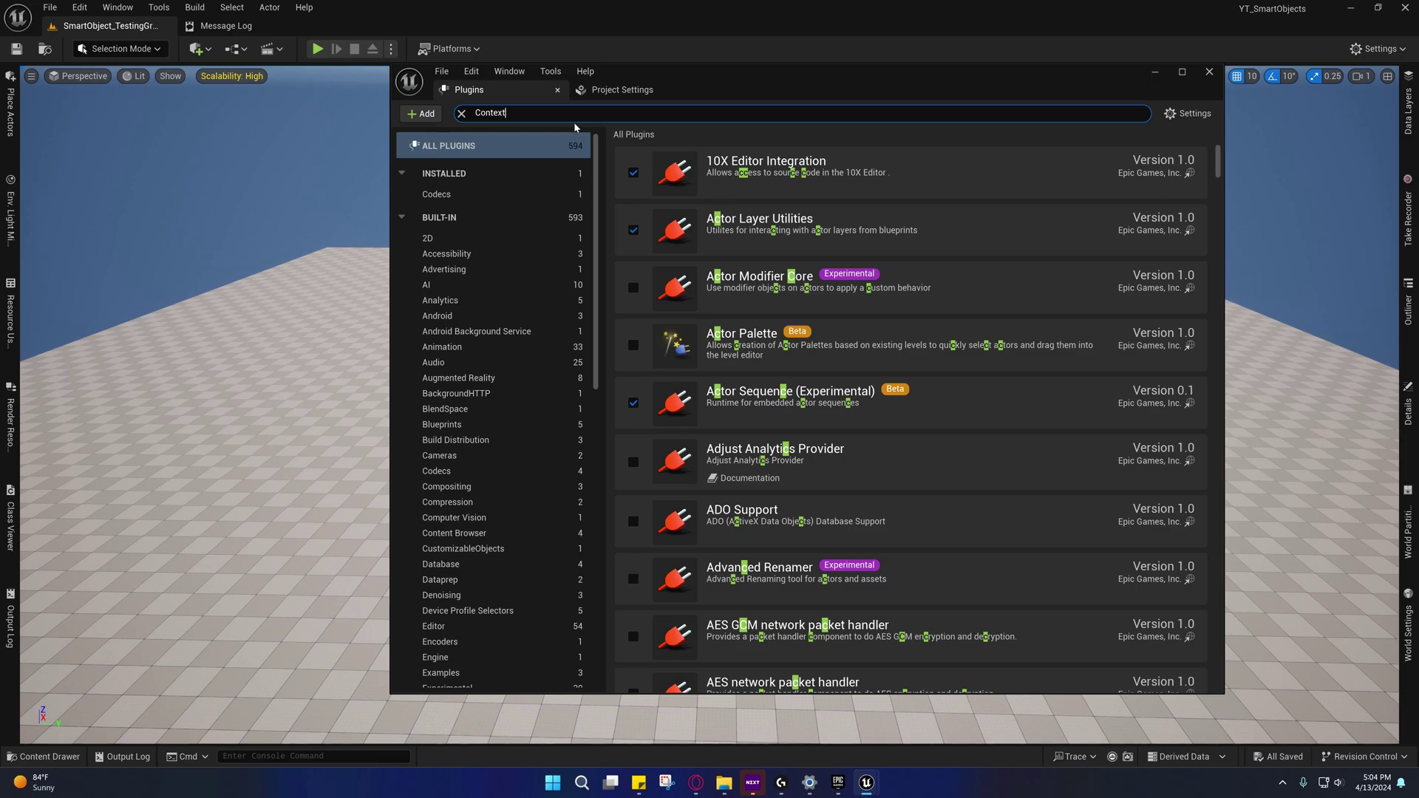
pyautogui.write('ual')
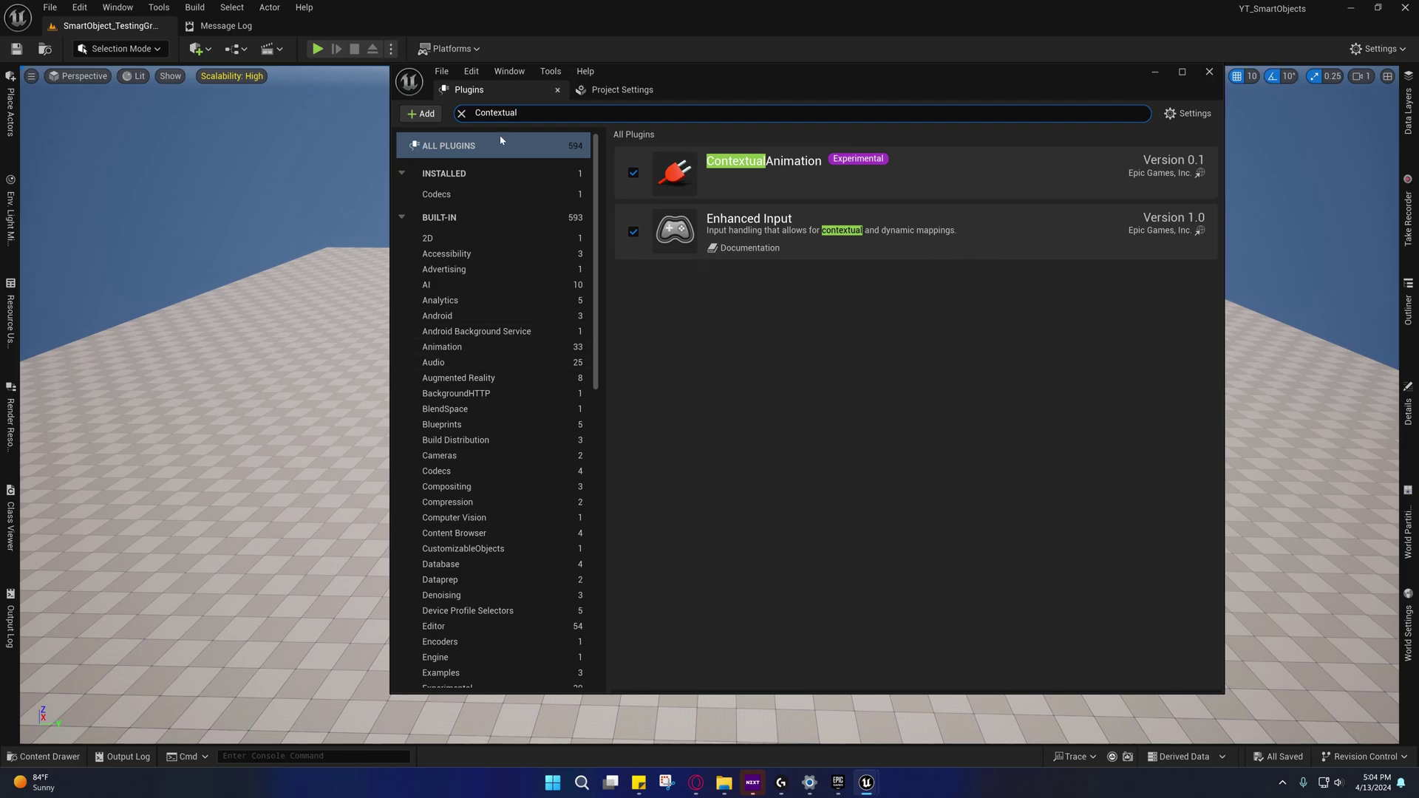
# Clear the plugin search and scroll through the full plugin list.
pyautogui.click(461, 113)
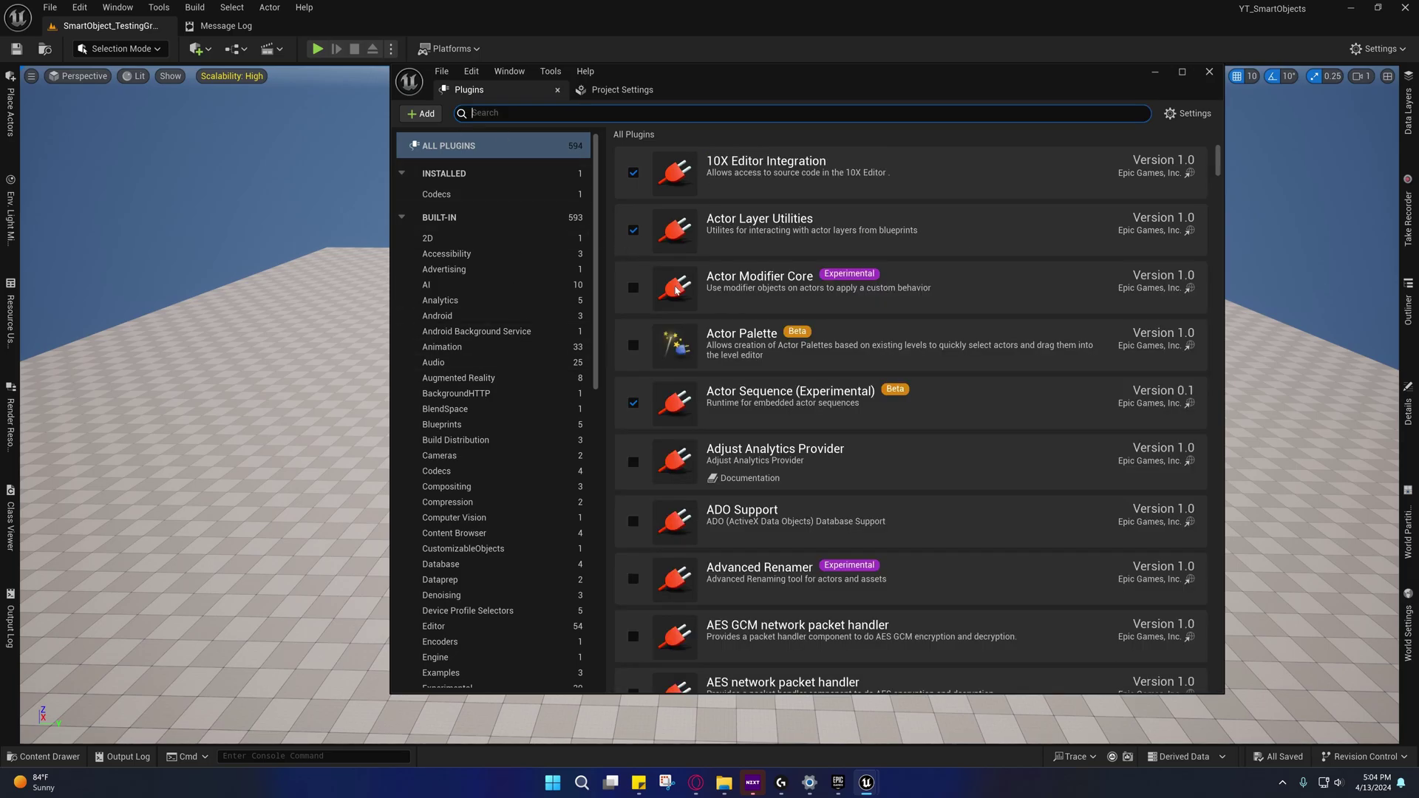
pyautogui.scroll(-2, 677, 291)
pyautogui.scroll(-5, 677, 291)
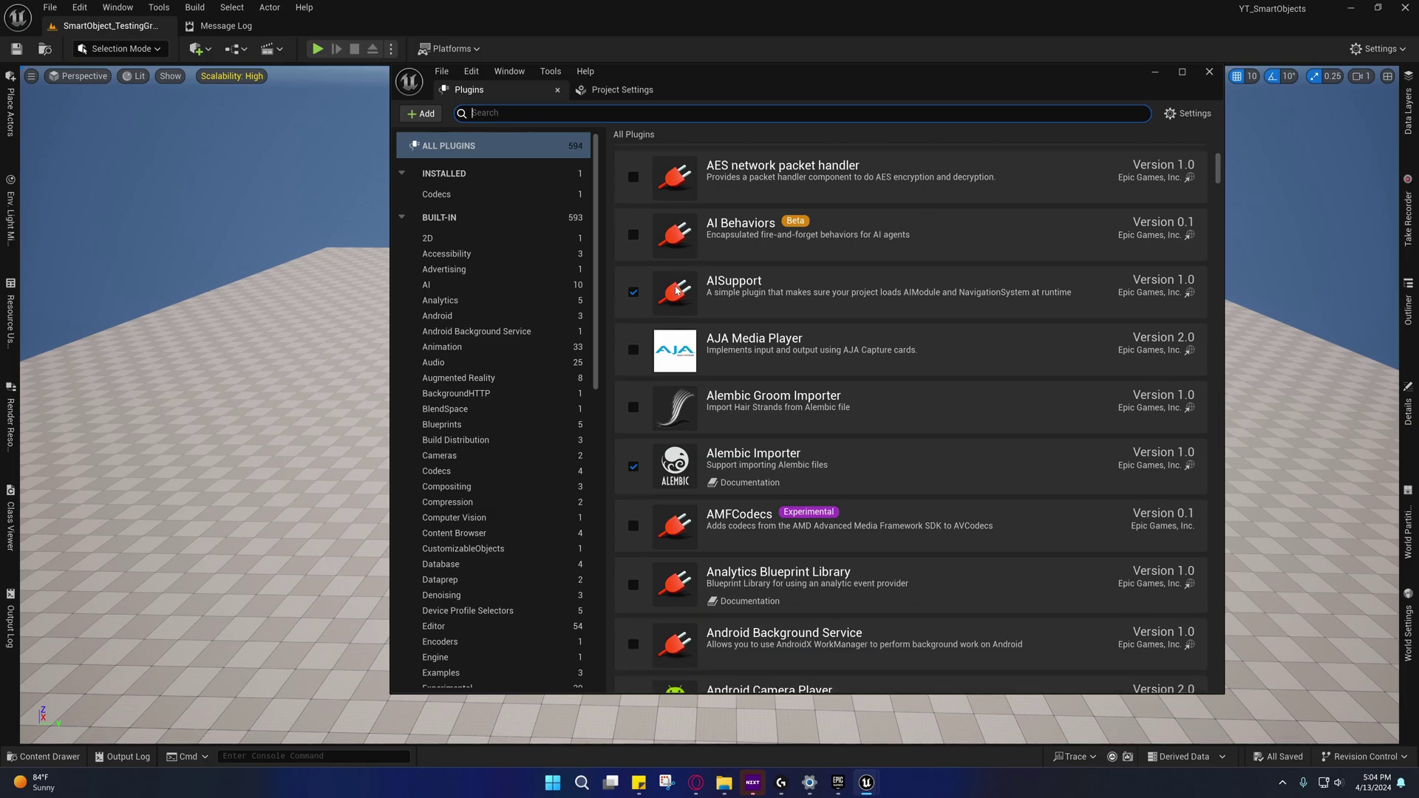
pyautogui.scroll(-8, 846, 328)
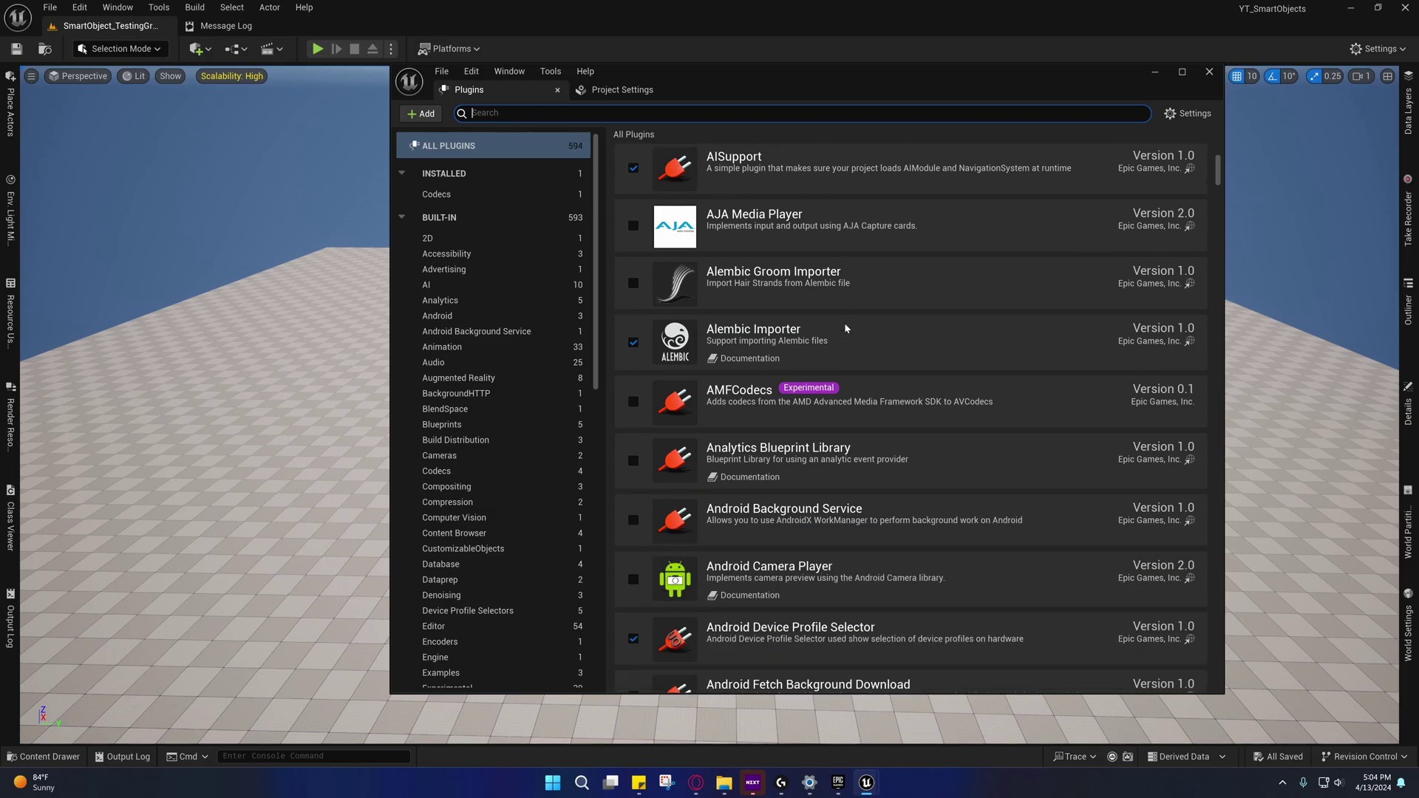
pyautogui.scroll(10, 852, 323)
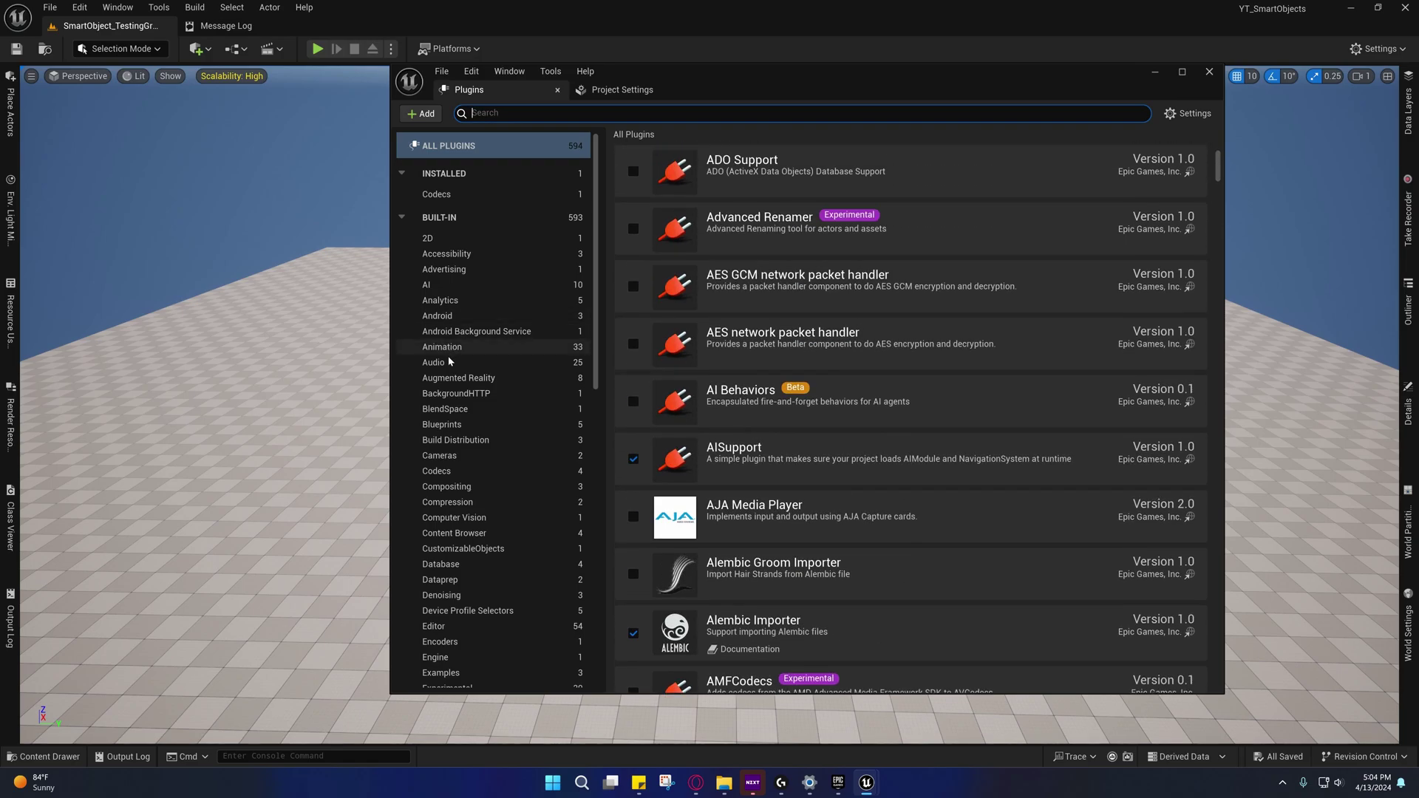
pyautogui.scroll(-3, 464, 547)
pyautogui.scroll(-3, 464, 547)
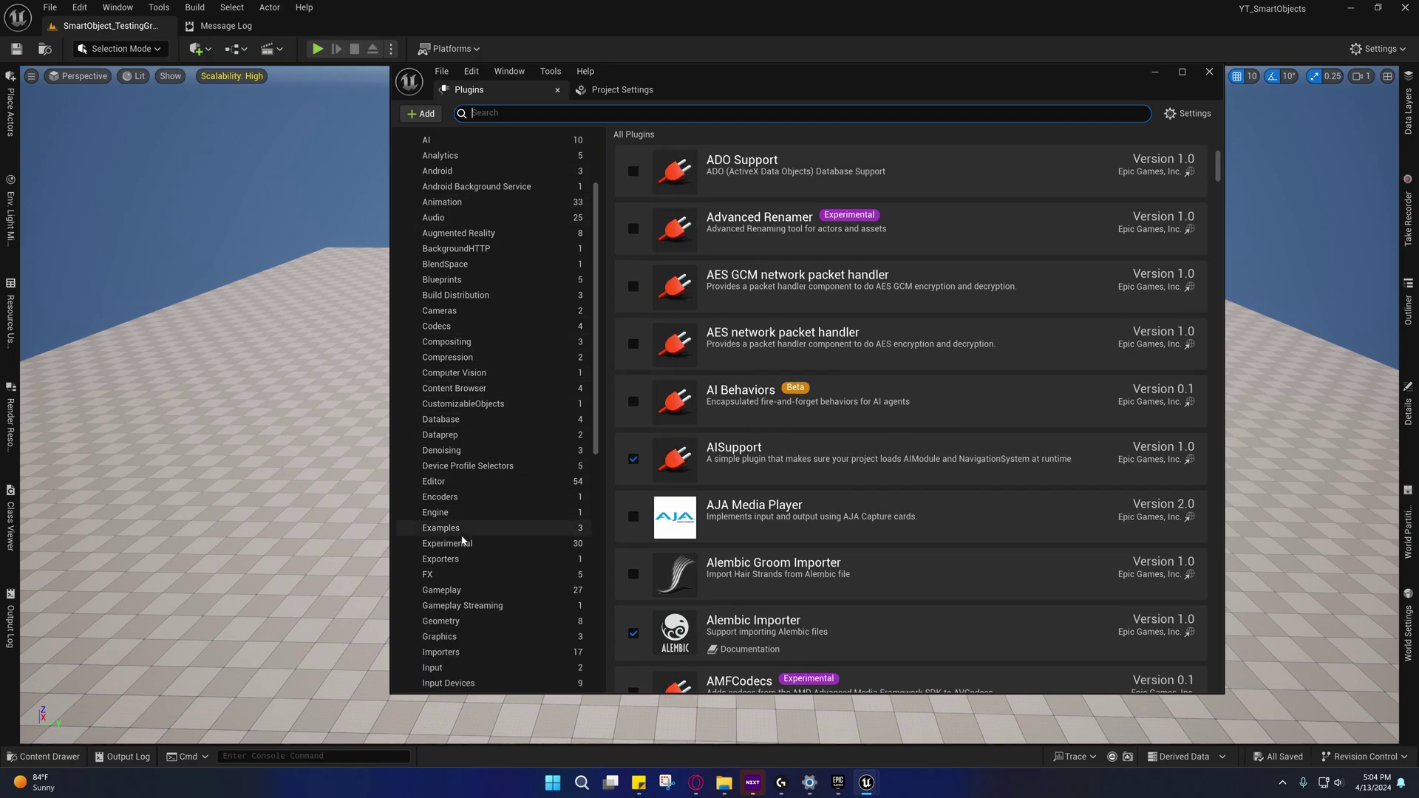
# Filter to the 30 built-in Experimental plugins and scroll through them.
pyautogui.click(473, 461)
pyautogui.scroll(-2, 756, 374)
pyautogui.scroll(-3, 756, 374)
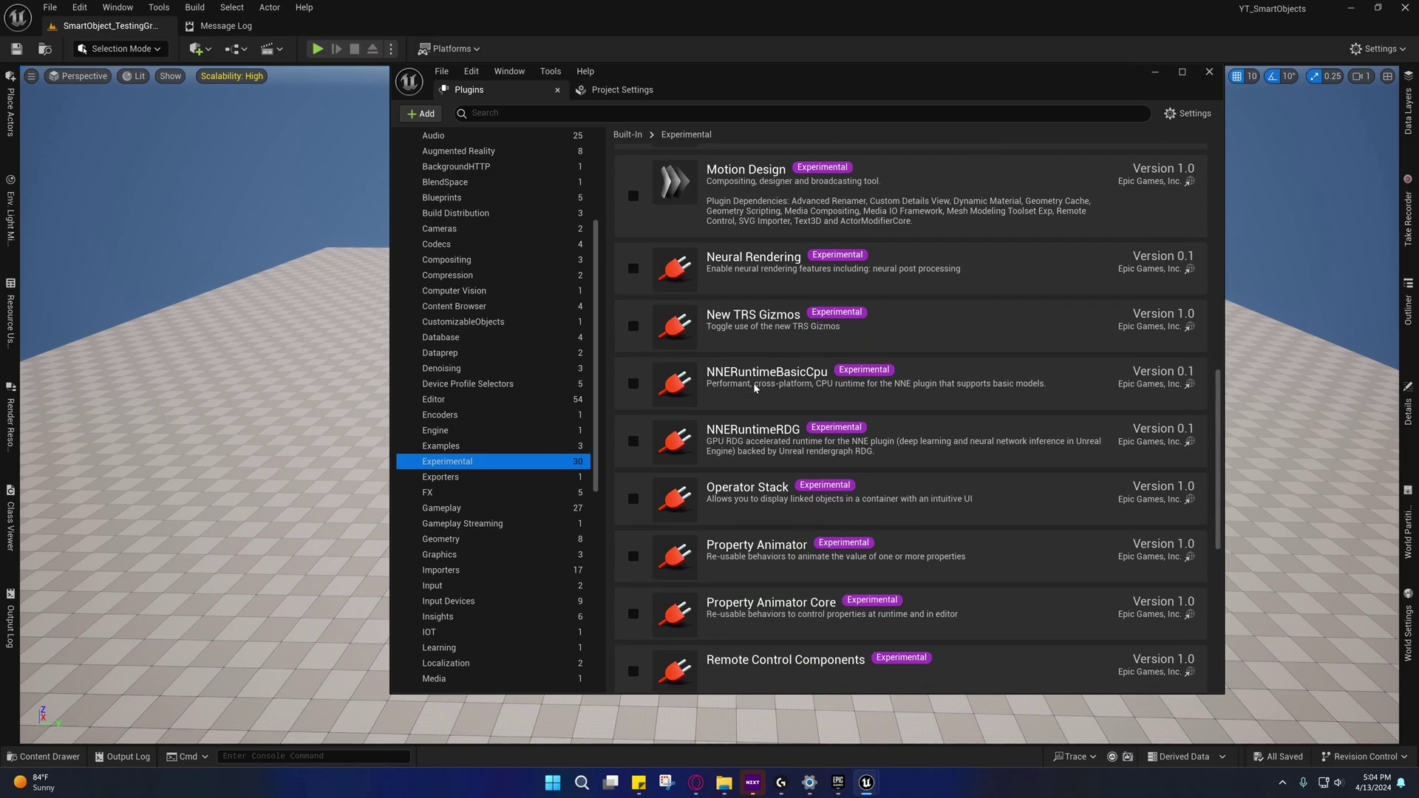
pyautogui.scroll(-6, 755, 388)
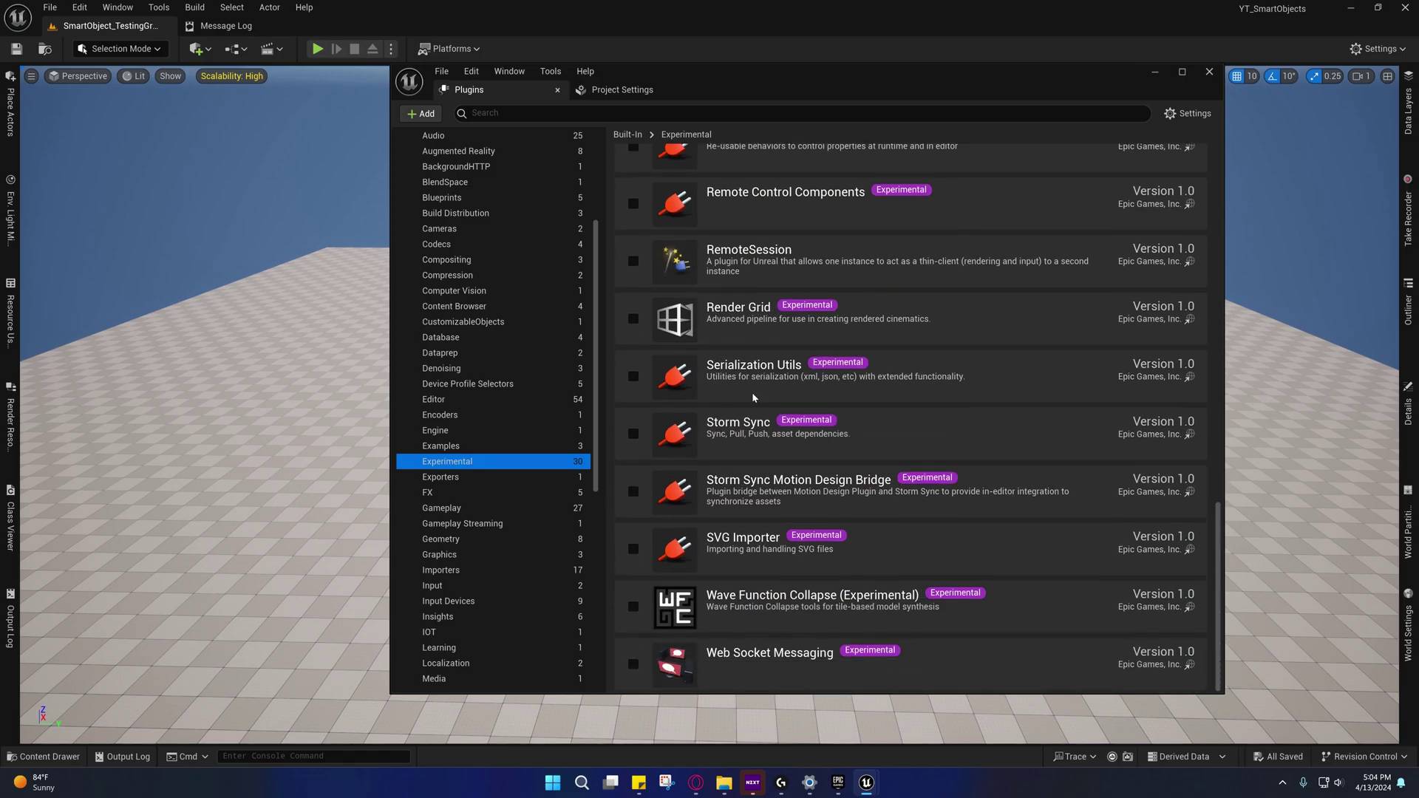
pyautogui.scroll(14, 714, 513)
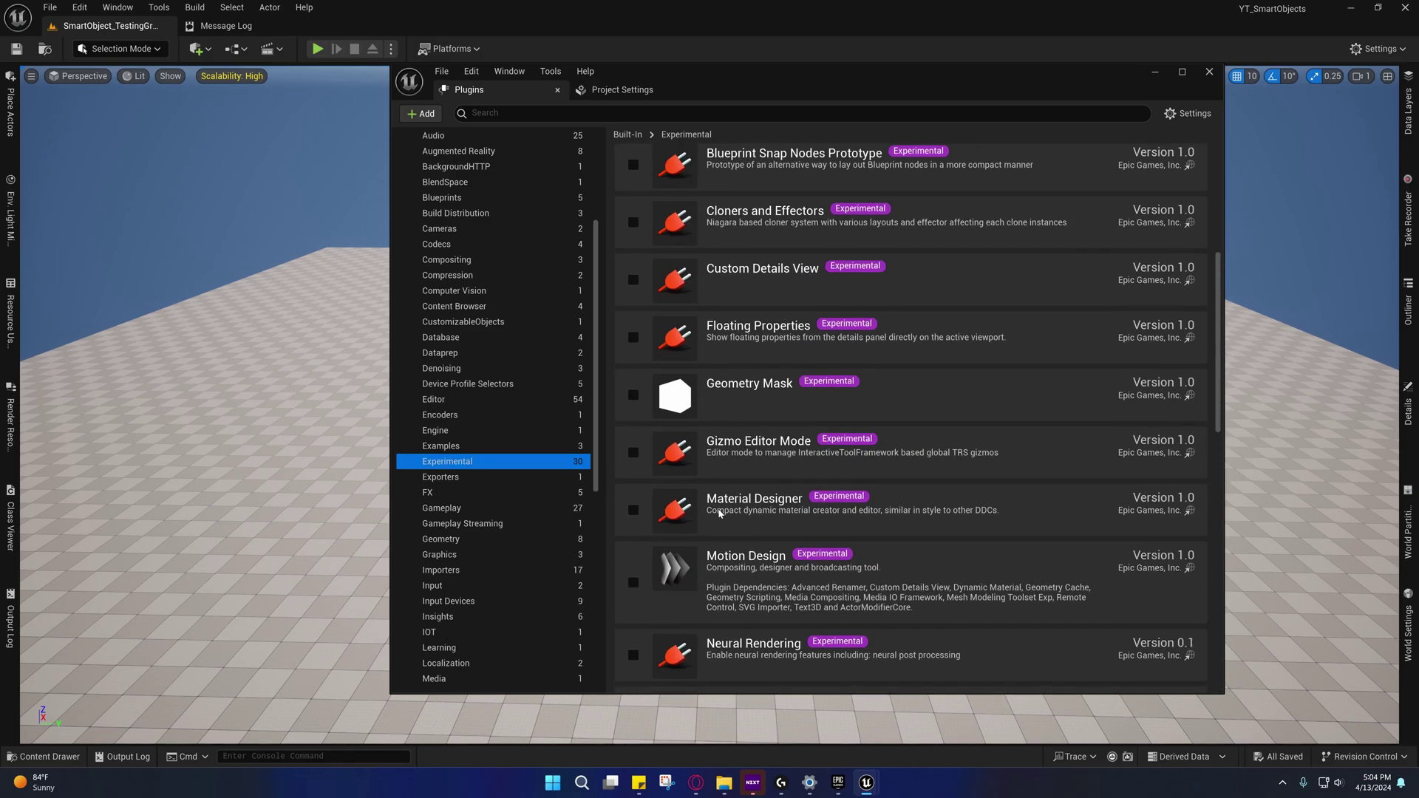
pyautogui.scroll(2, 719, 513)
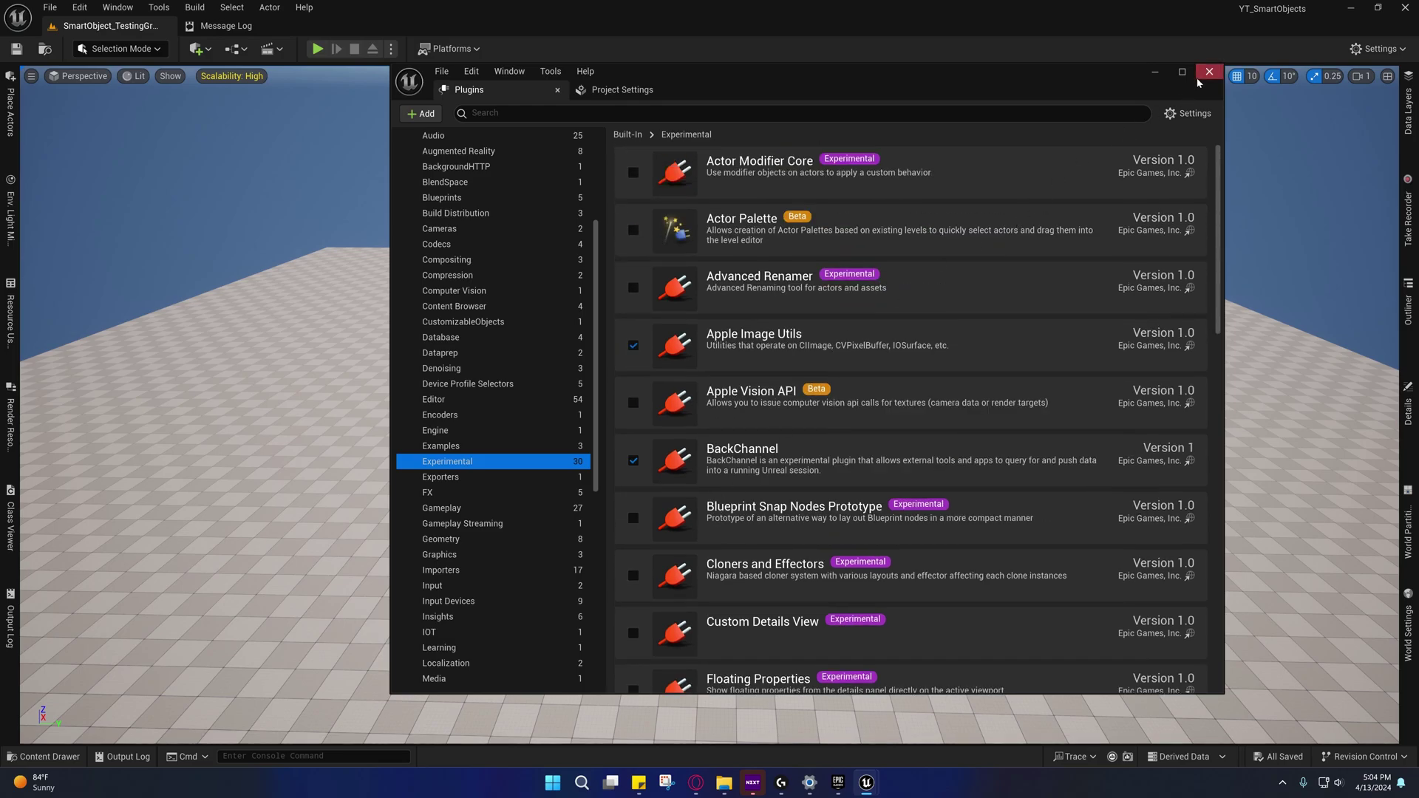
# List the 27 Gameplay plugins and verify GameplayInteractions, GameplayStateTree, SmartObjects and StateTree are ticked.
pyautogui.click(443, 508)
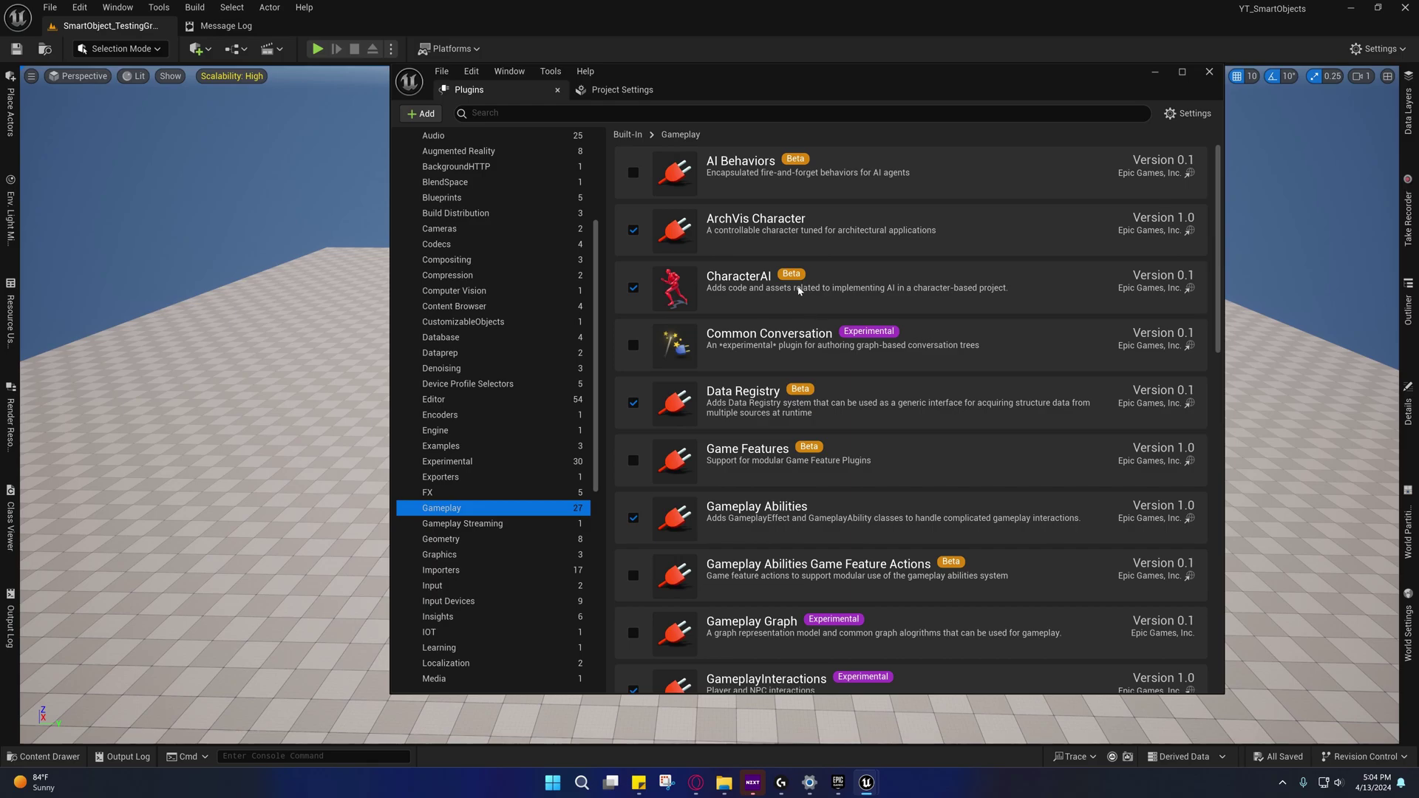
pyautogui.scroll(-1, 809, 288)
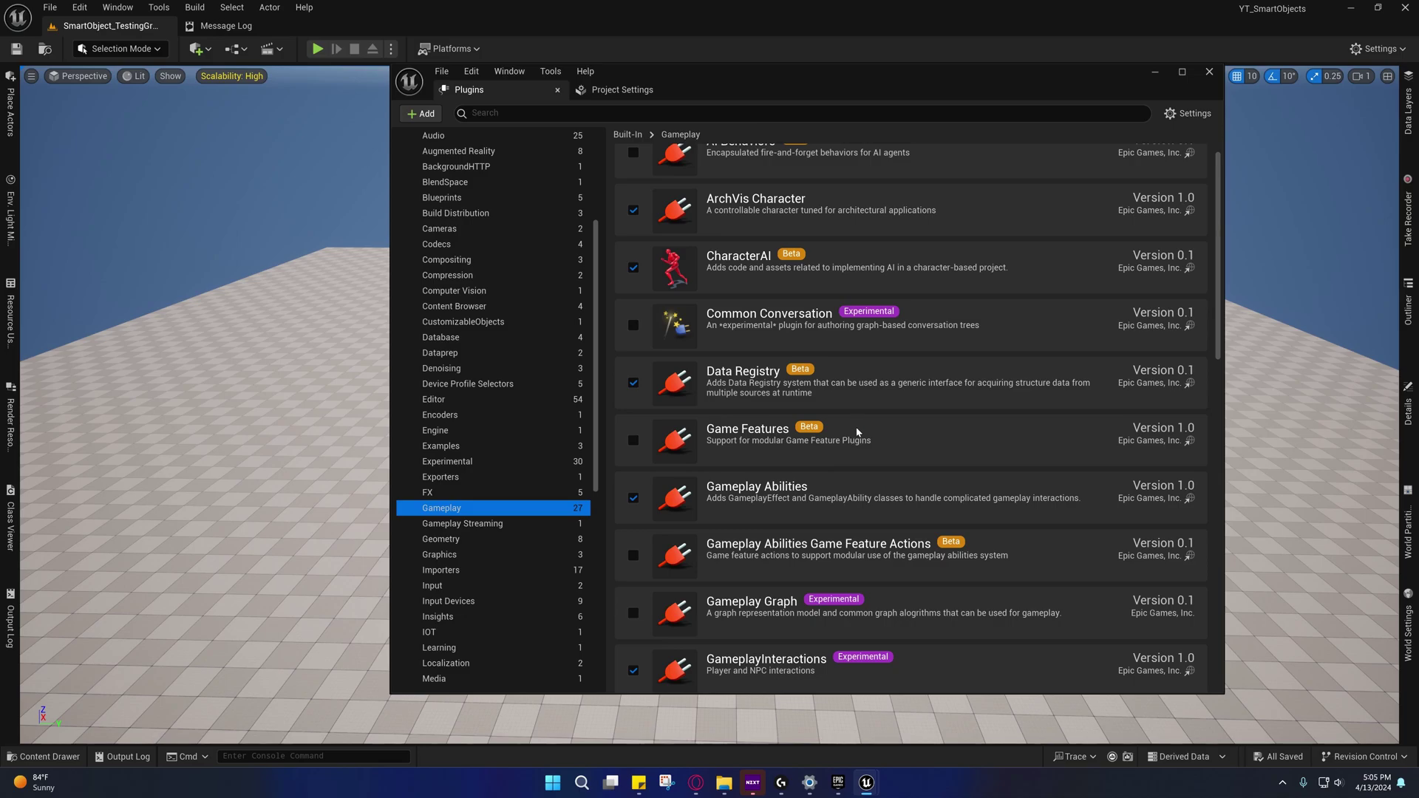
pyautogui.scroll(-5, 857, 432)
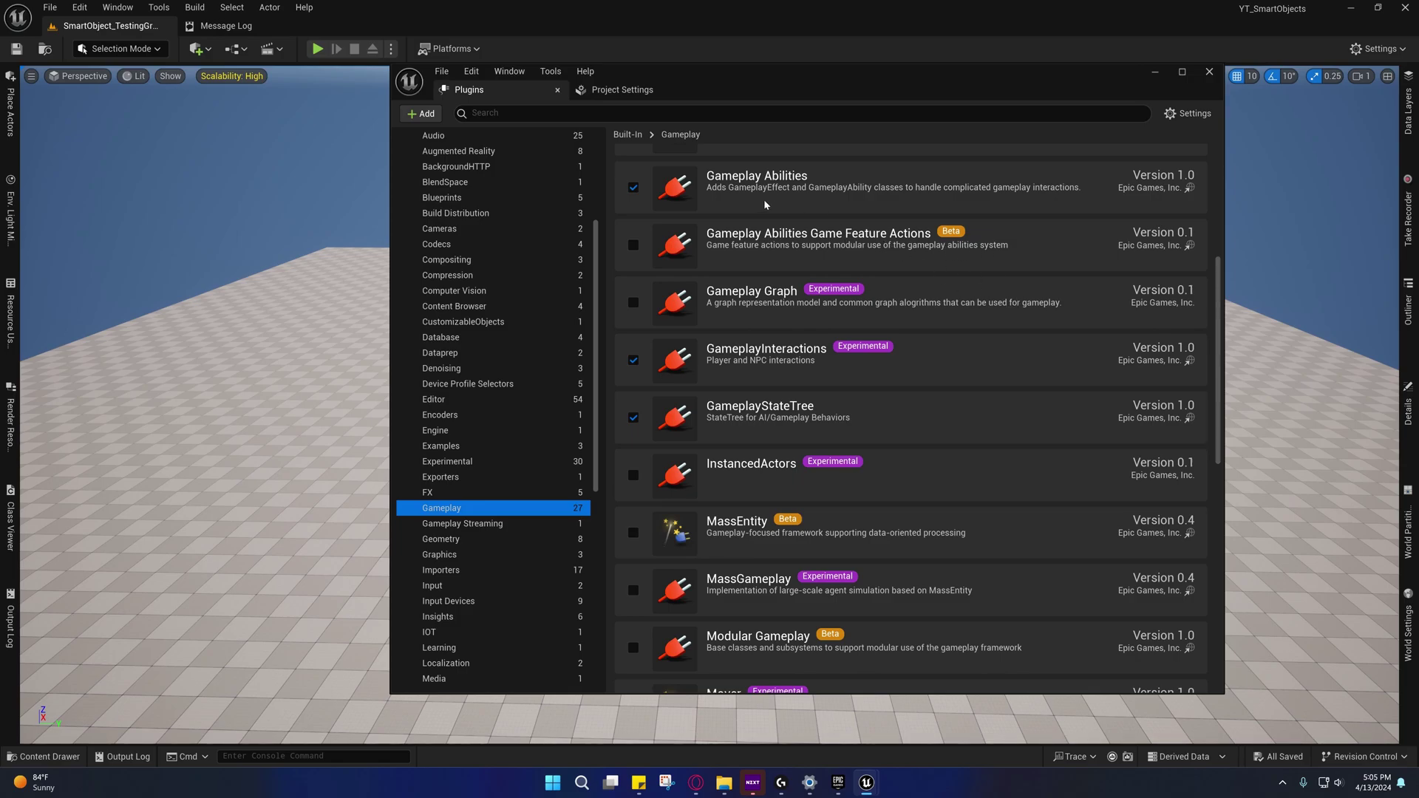
pyautogui.scroll(4, 821, 255)
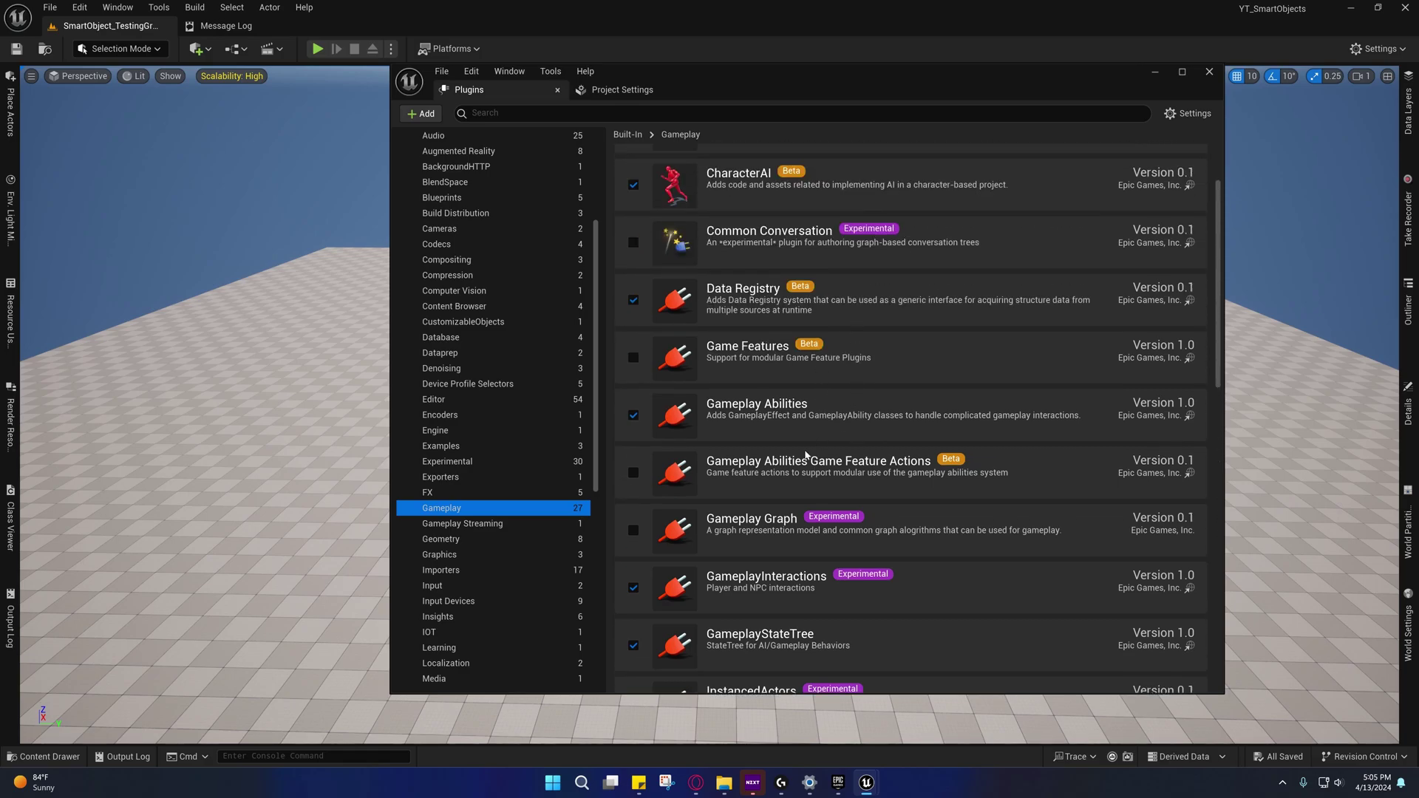
pyautogui.scroll(3, 817, 477)
pyautogui.scroll(-5, 818, 477)
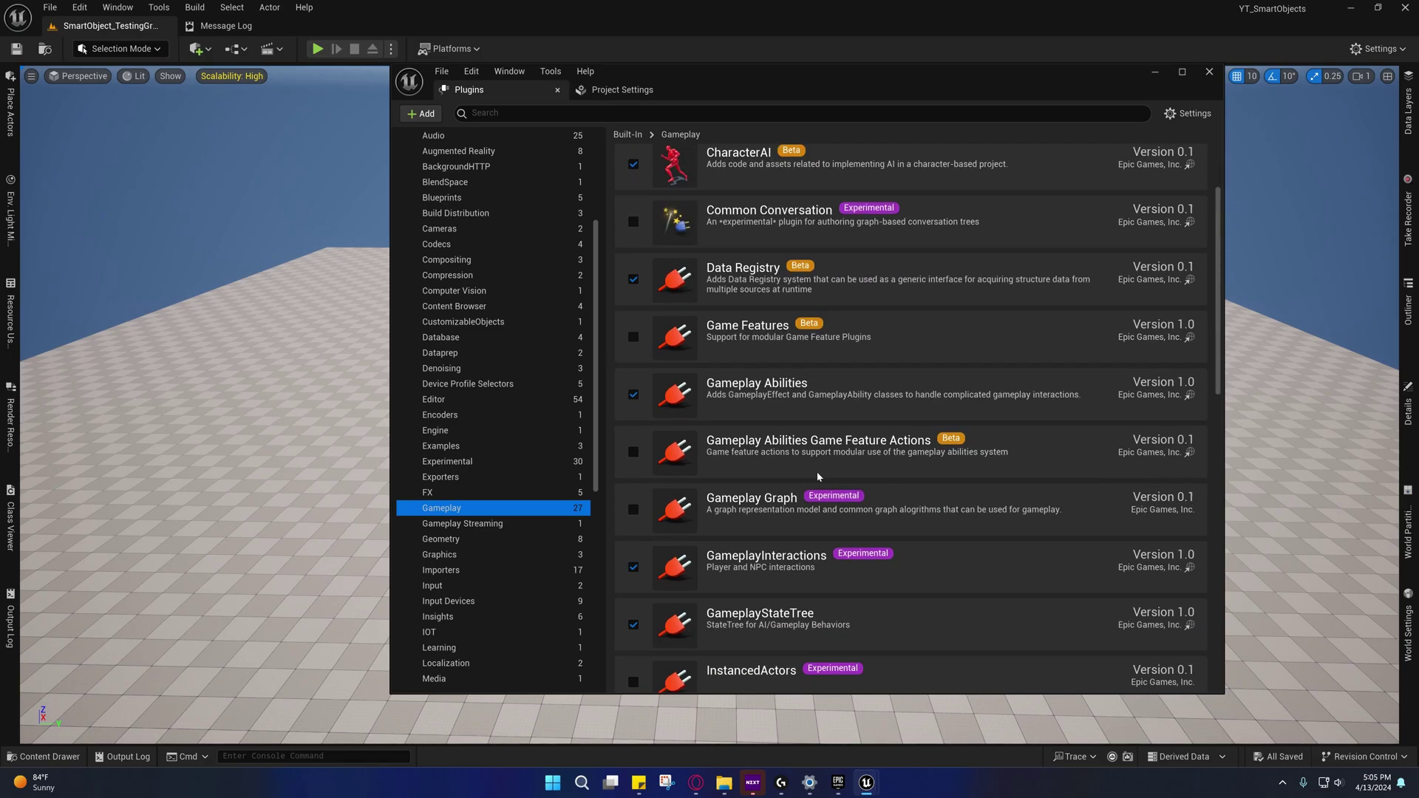
pyautogui.scroll(-3, 825, 386)
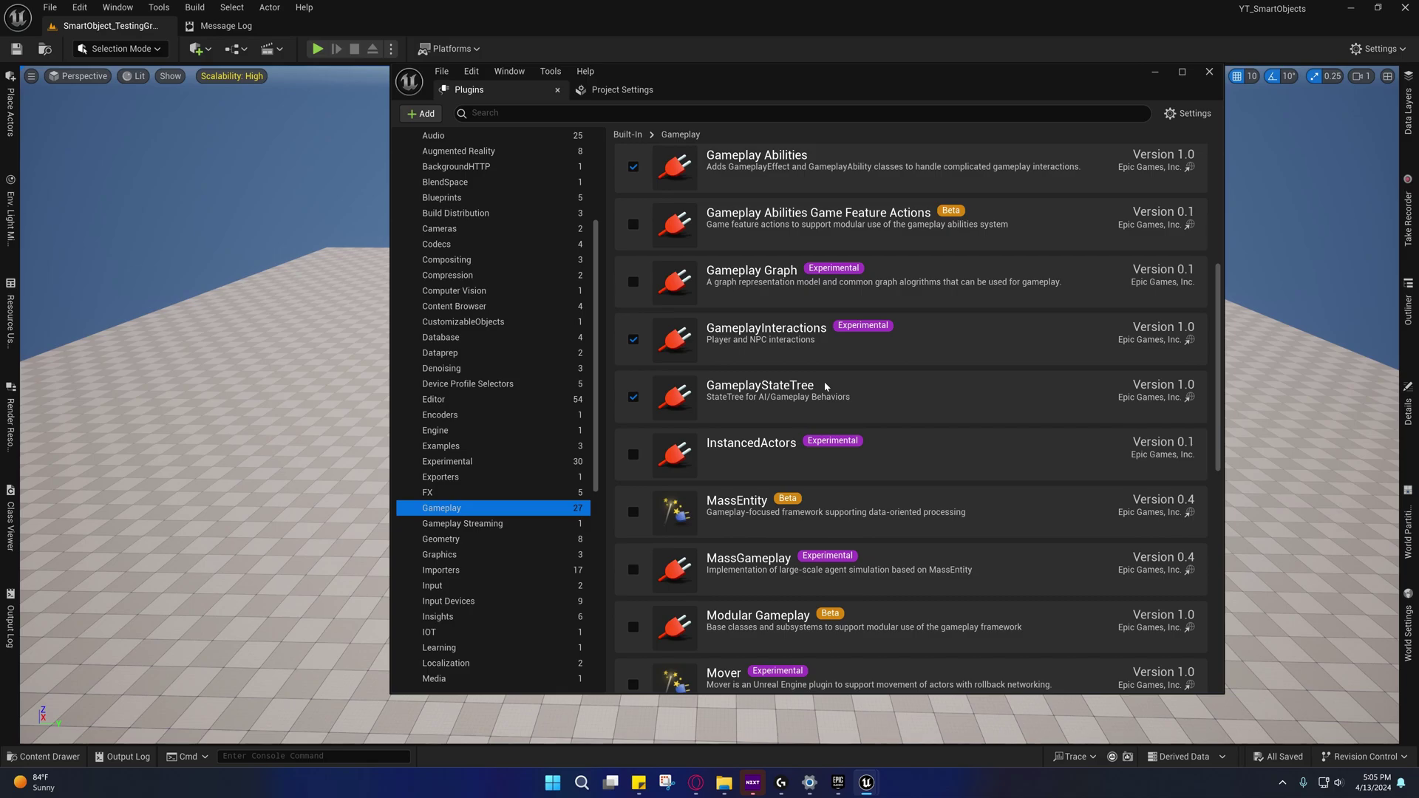
pyautogui.scroll(-1, 813, 373)
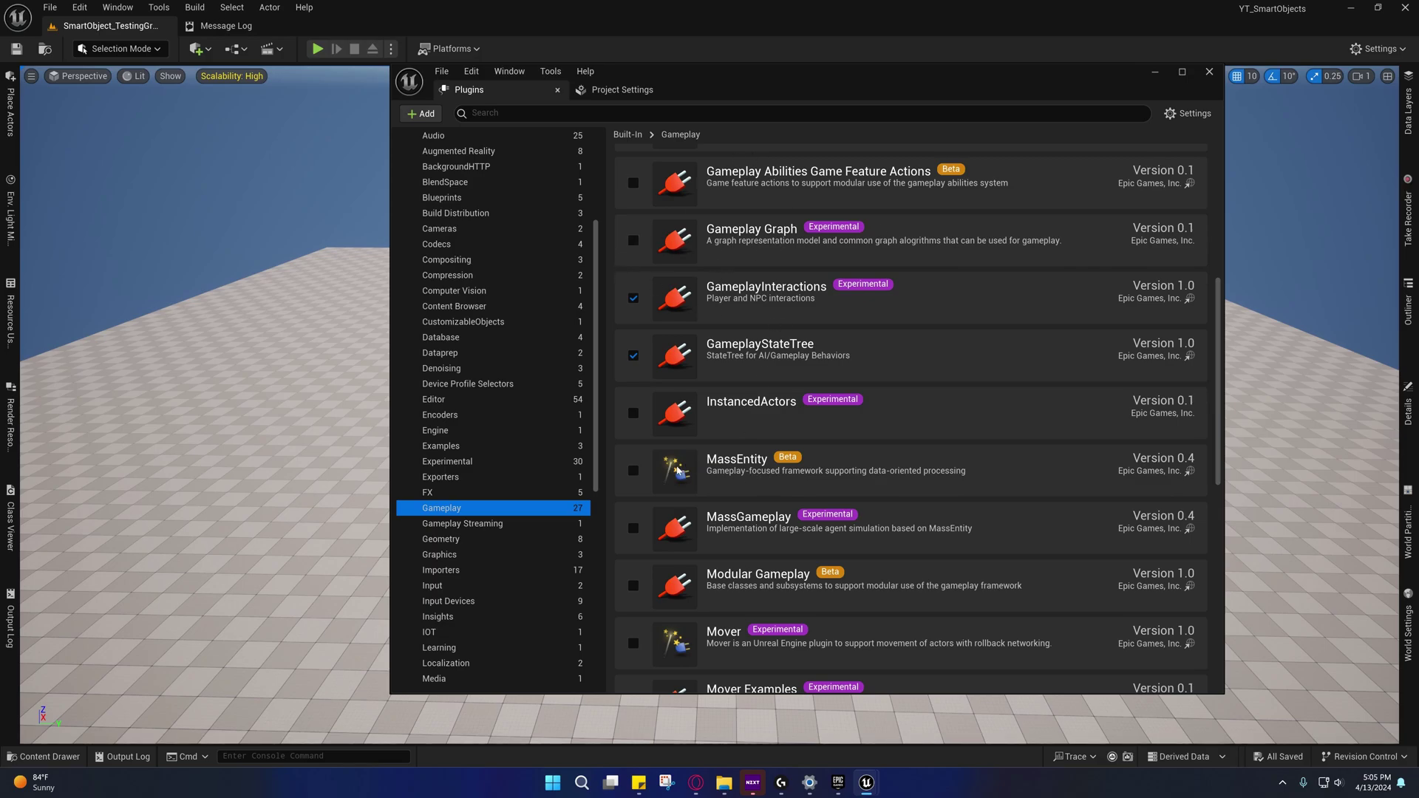
pyautogui.scroll(-2, 776, 462)
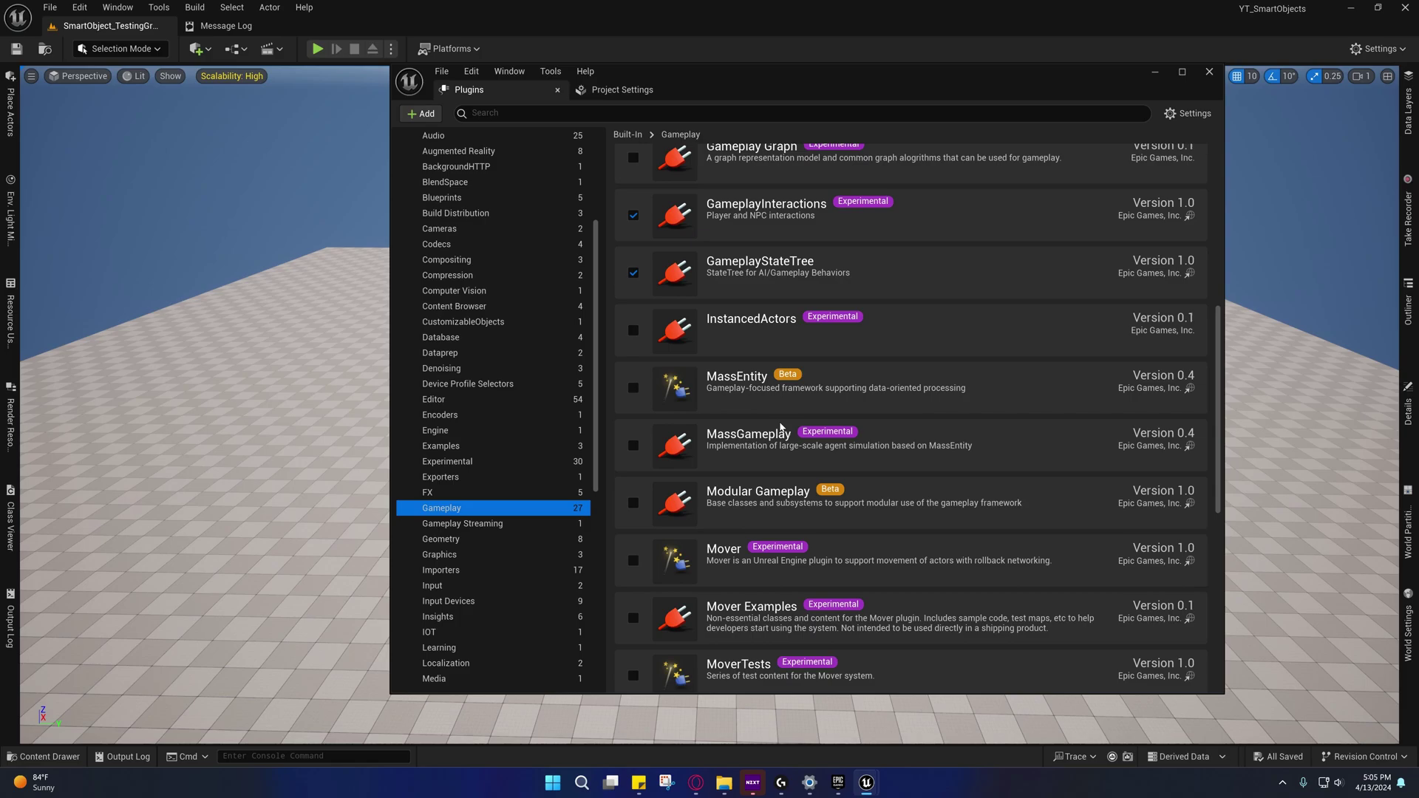
pyautogui.scroll(-2, 747, 366)
pyautogui.scroll(-3, 747, 360)
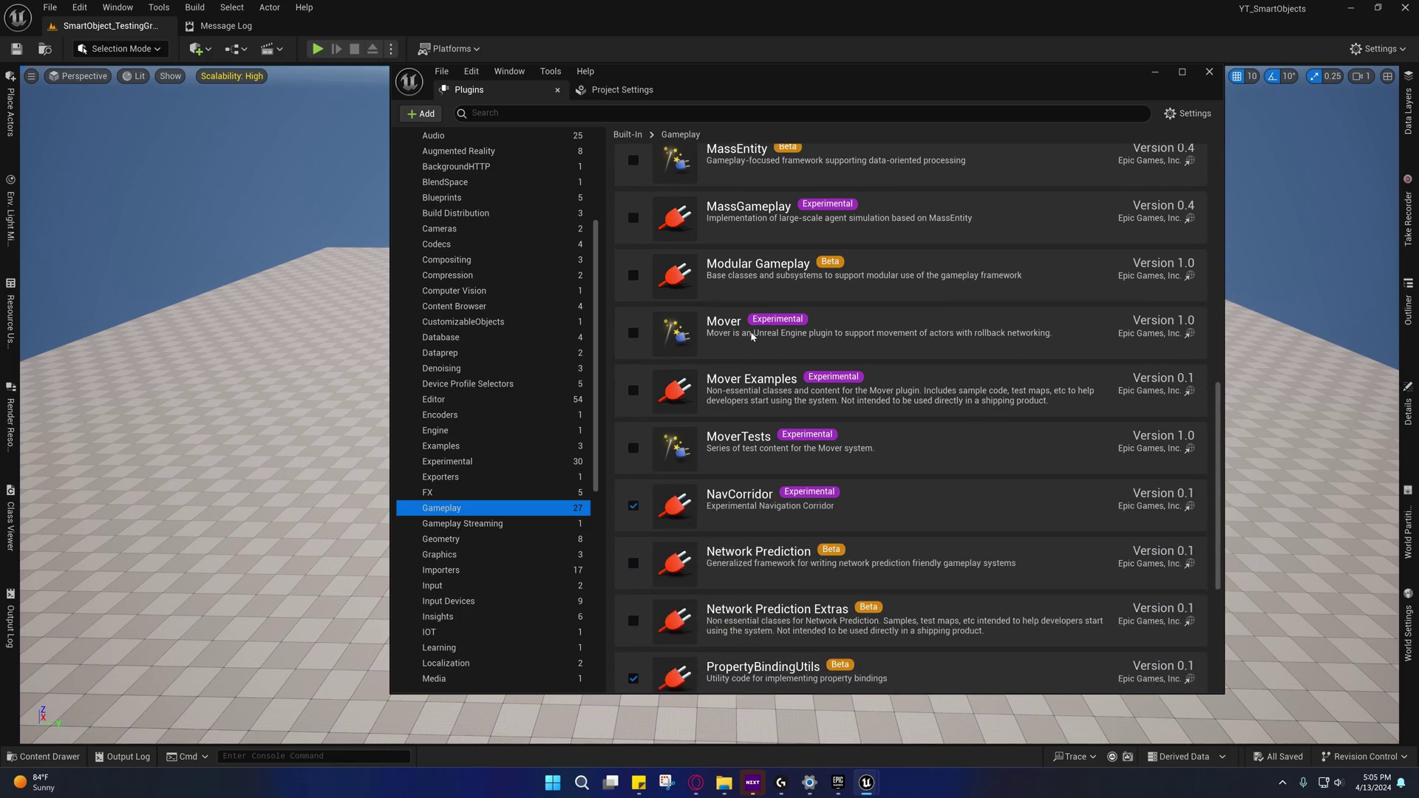
pyautogui.scroll(-6, 752, 337)
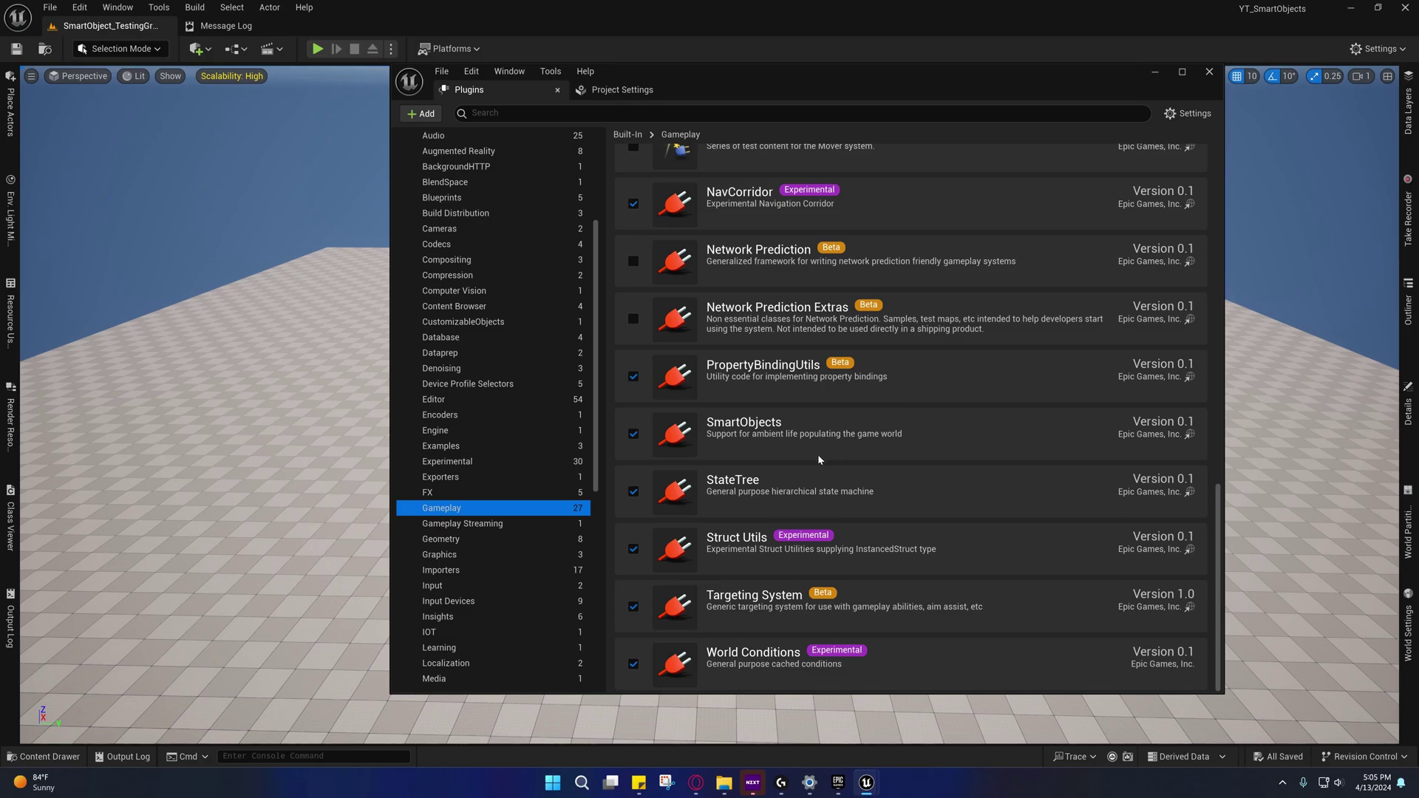
pyautogui.scroll(2, 818, 460)
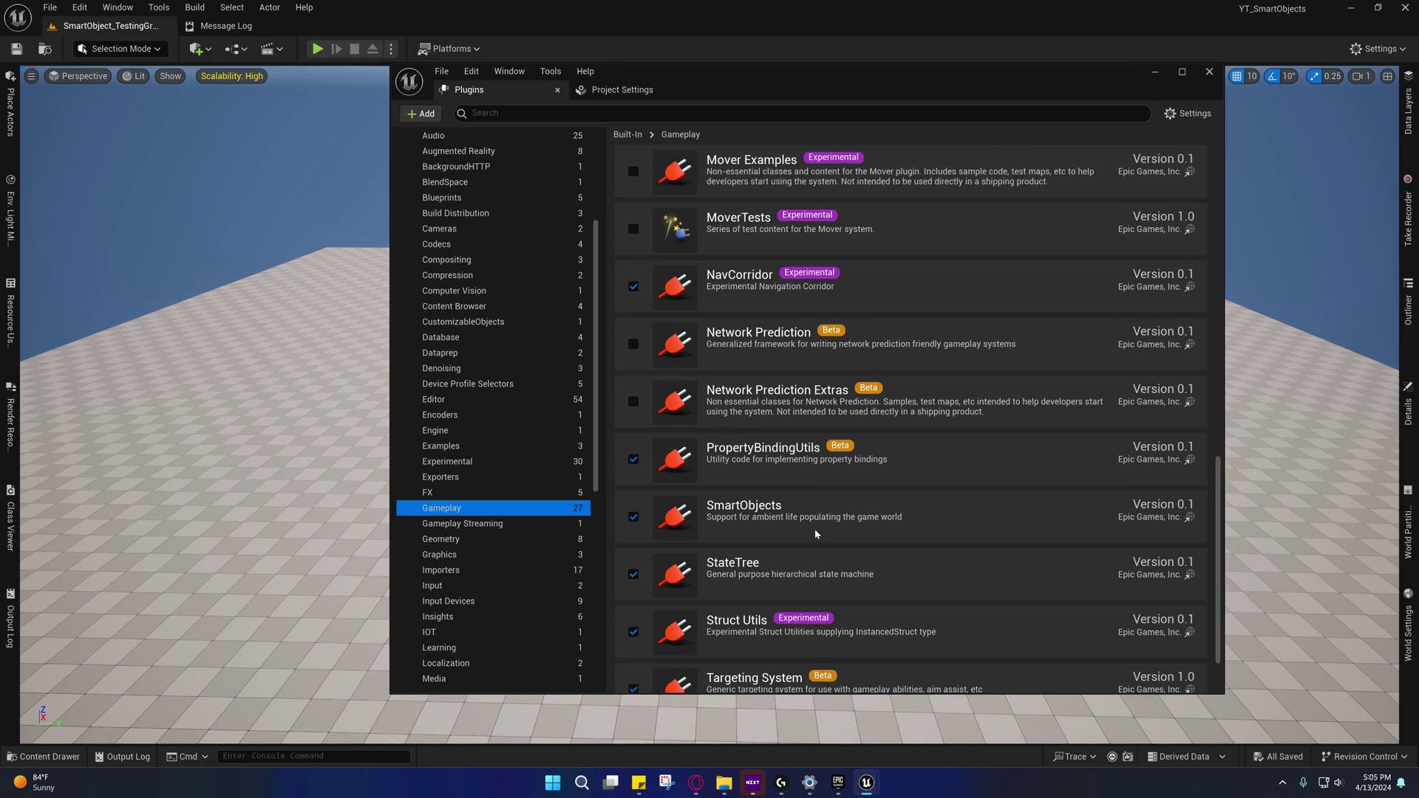
pyautogui.scroll(-1, 816, 532)
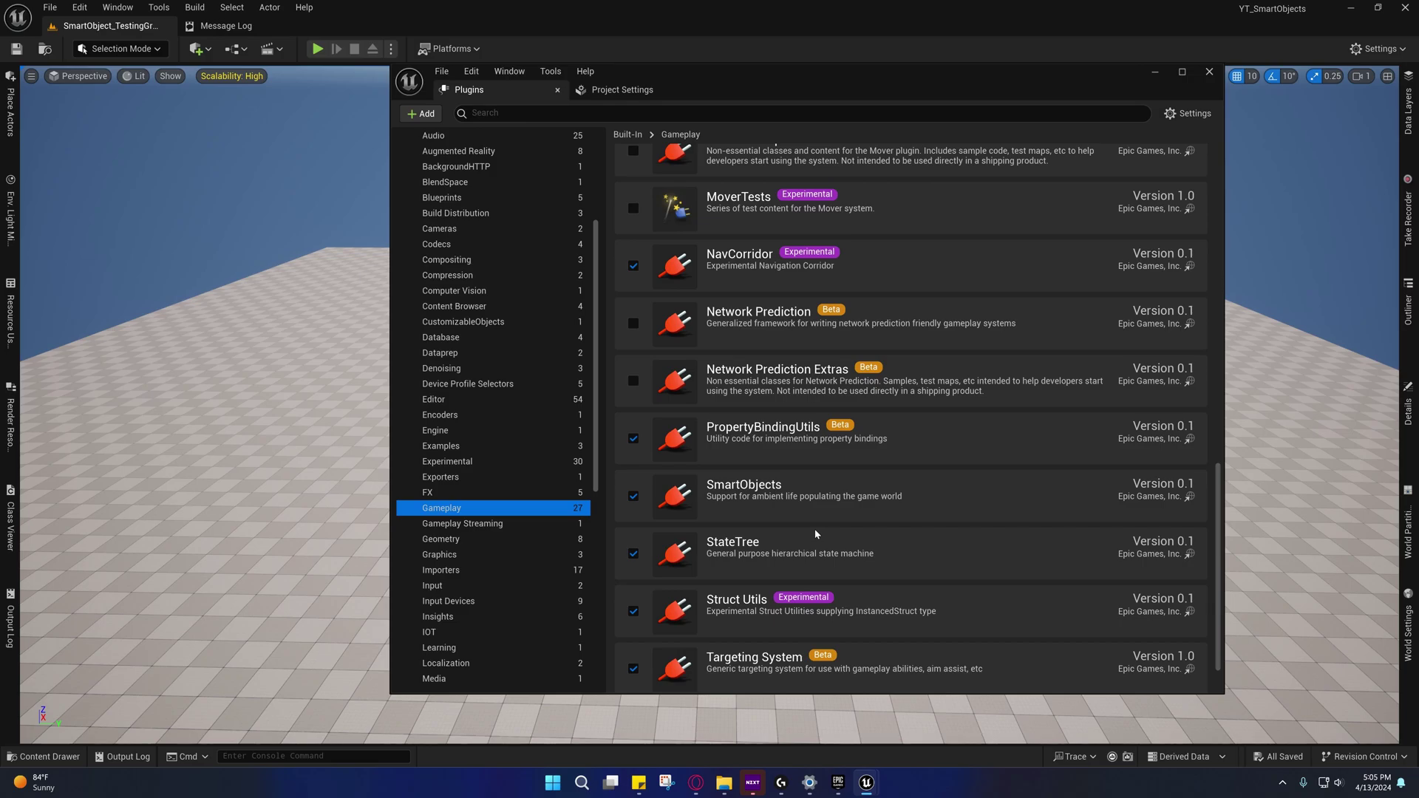
pyautogui.scroll(-3, 816, 534)
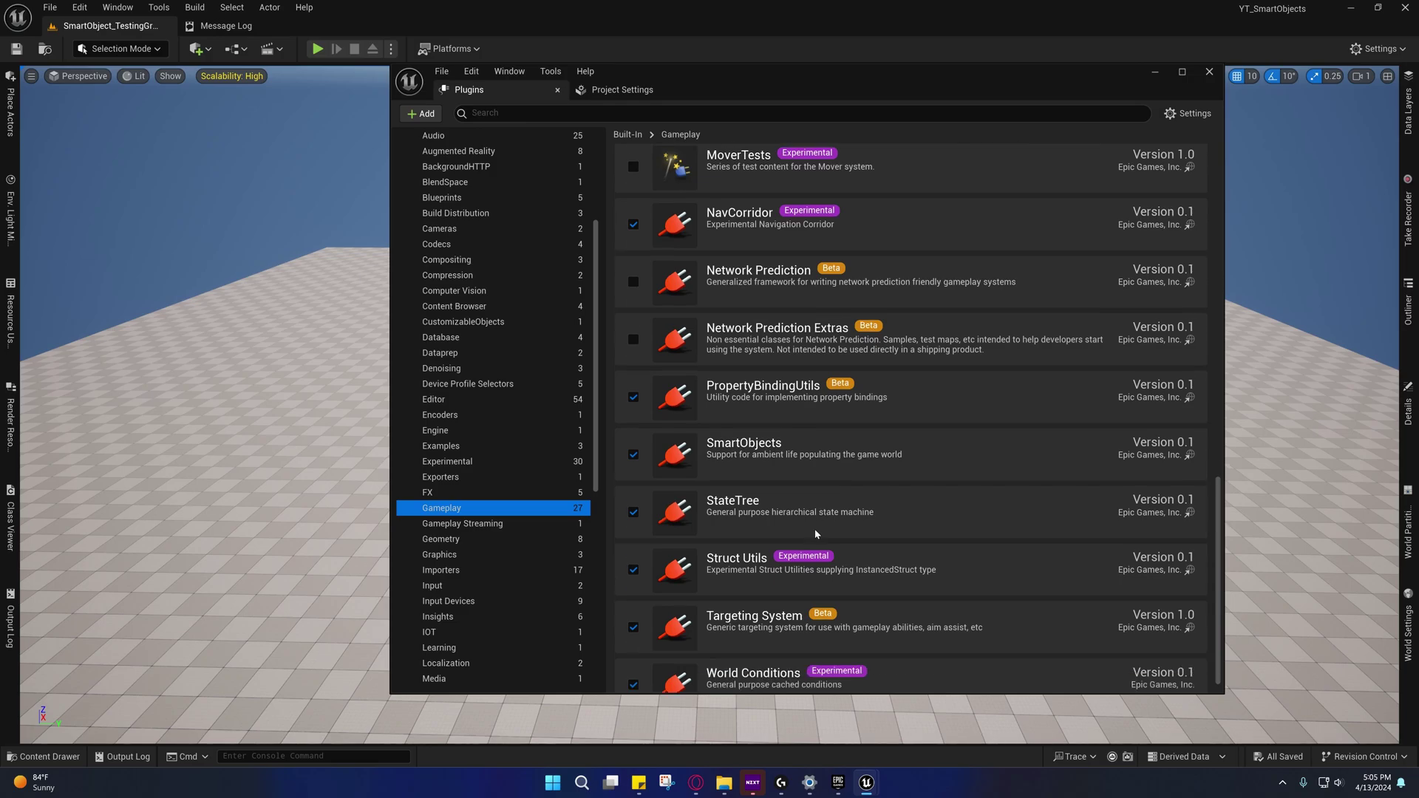